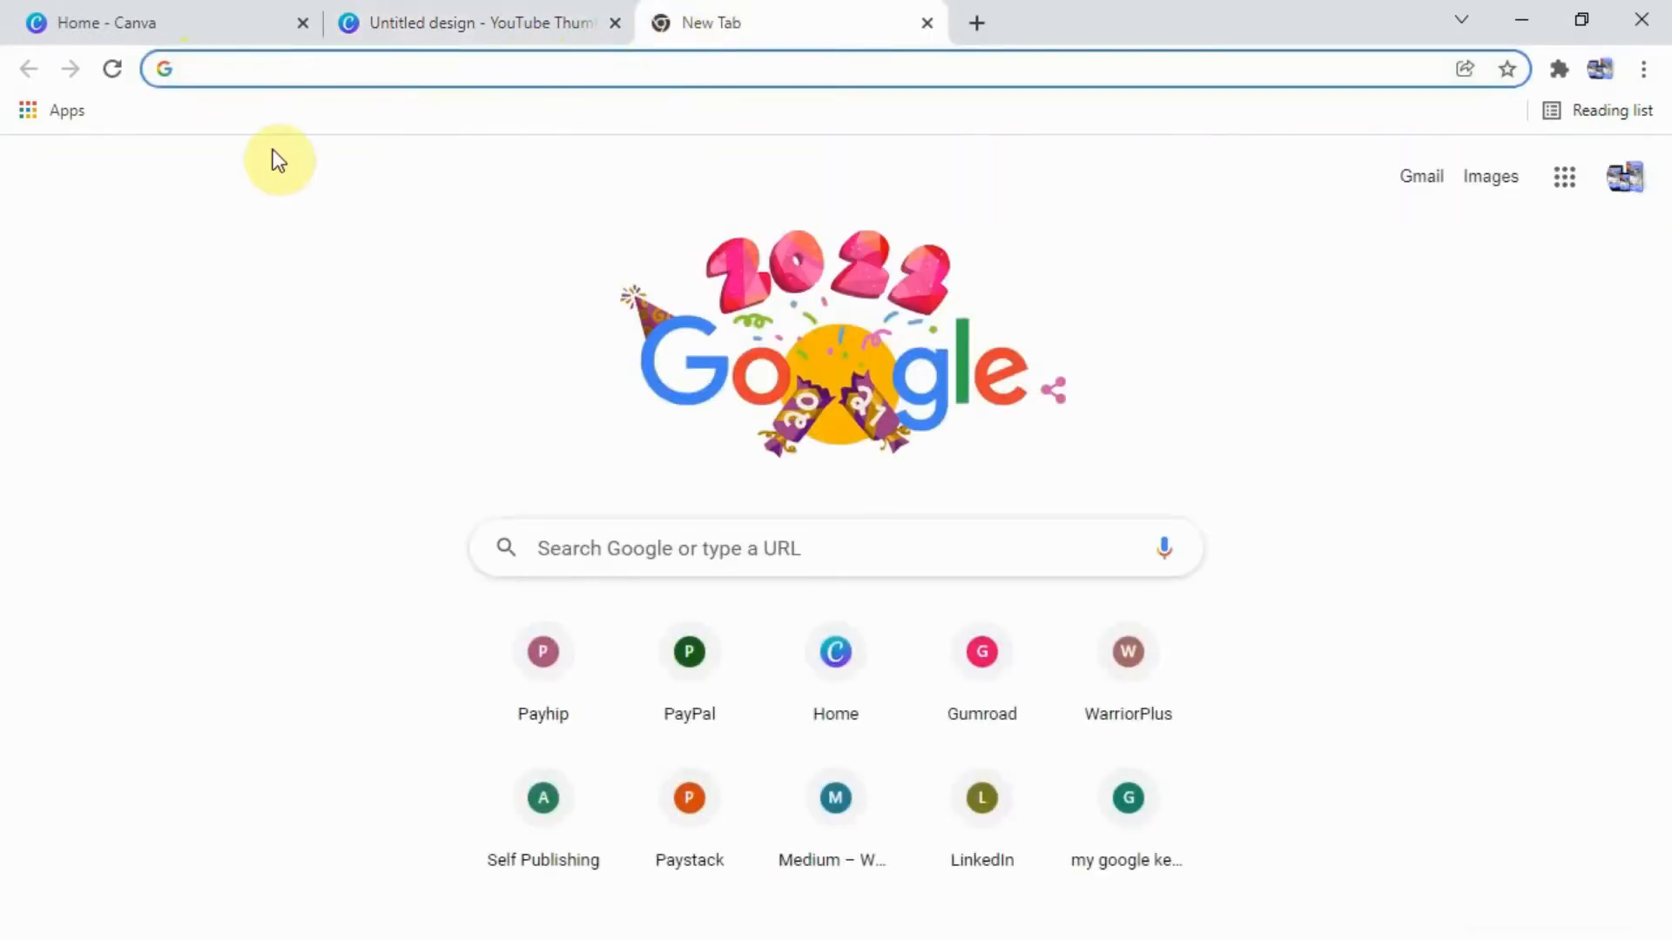
# - Open the remove.bg website in the empty browser tab
pyautogui.click(192, 68)
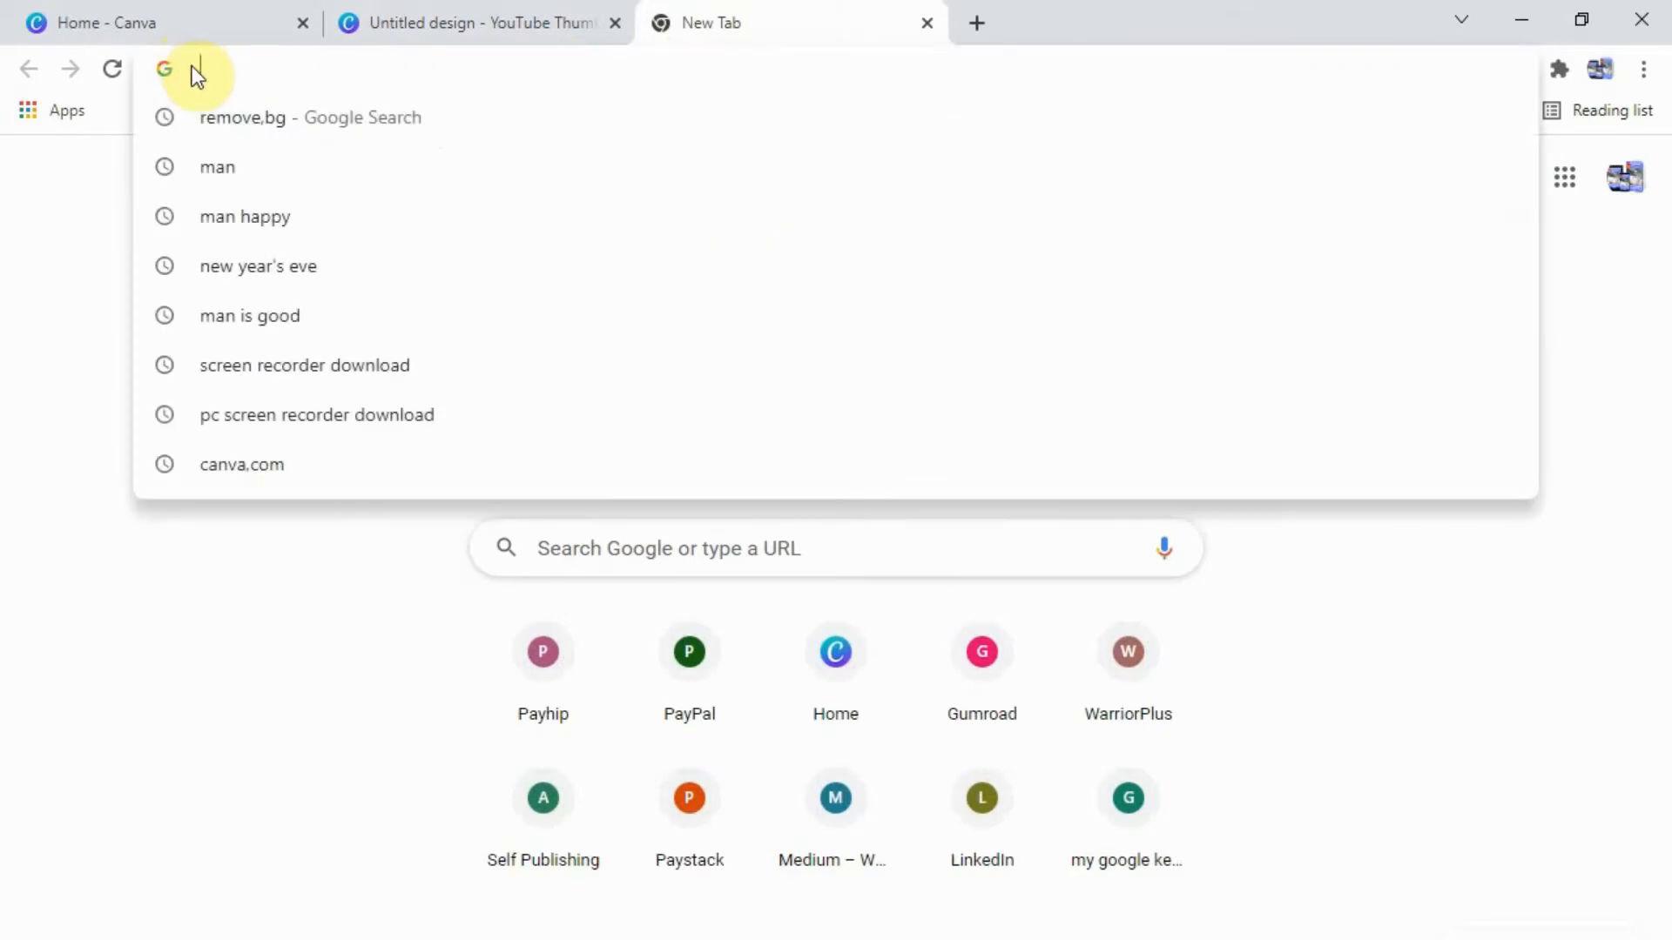
pyautogui.write('remo')
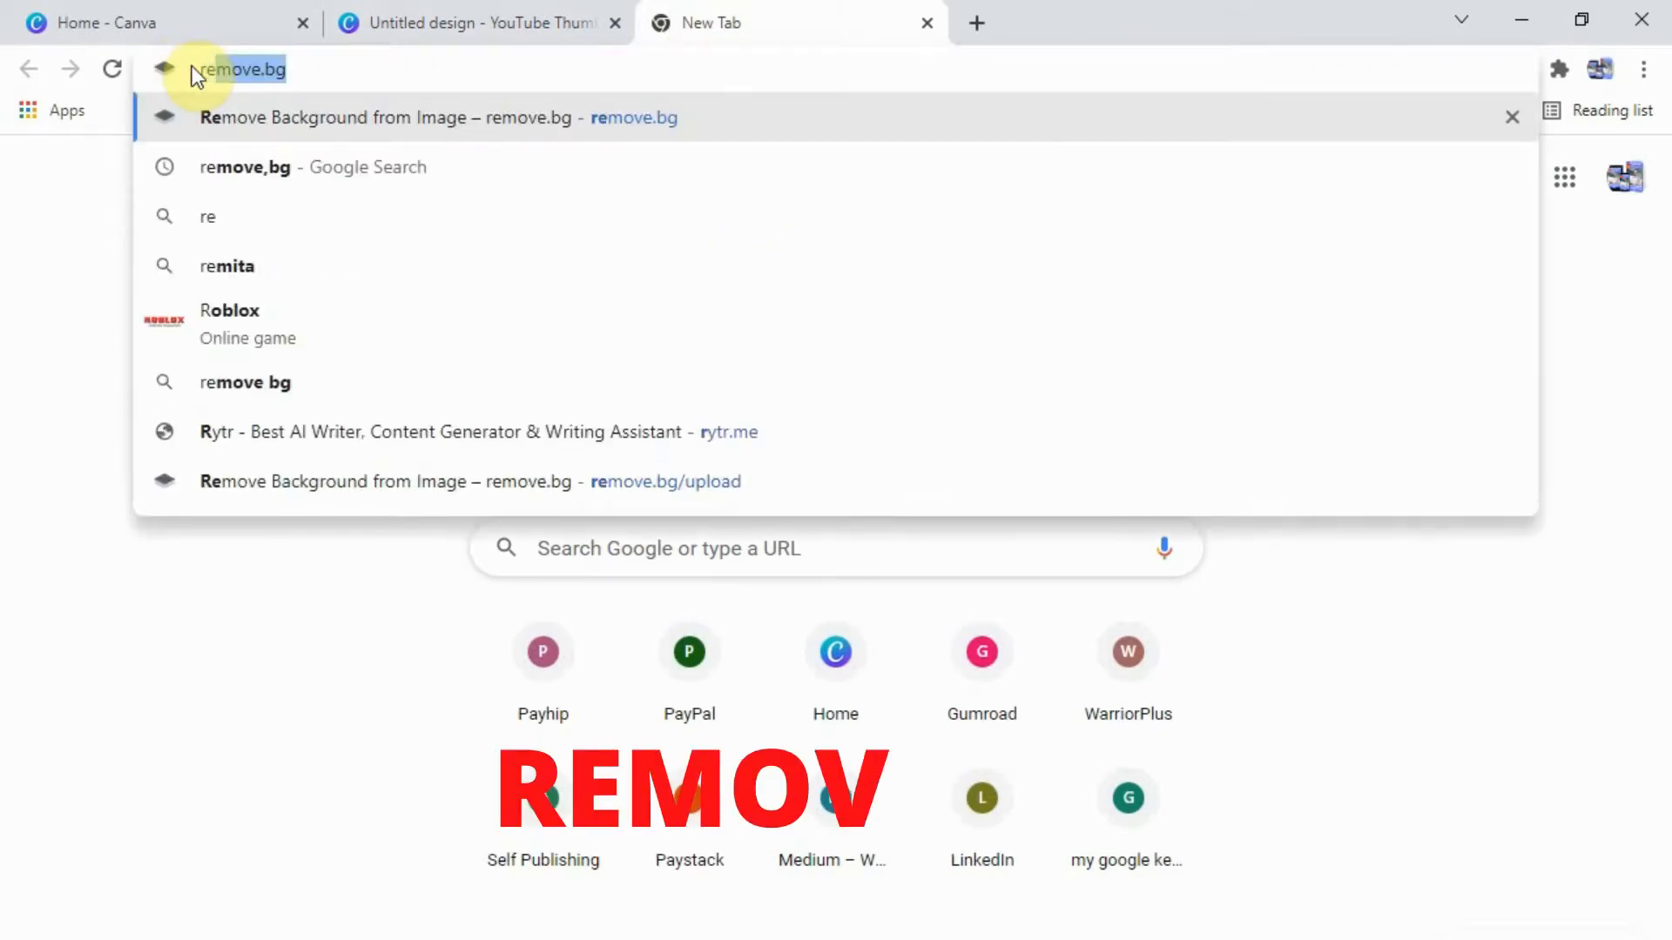
pyautogui.write('ve')
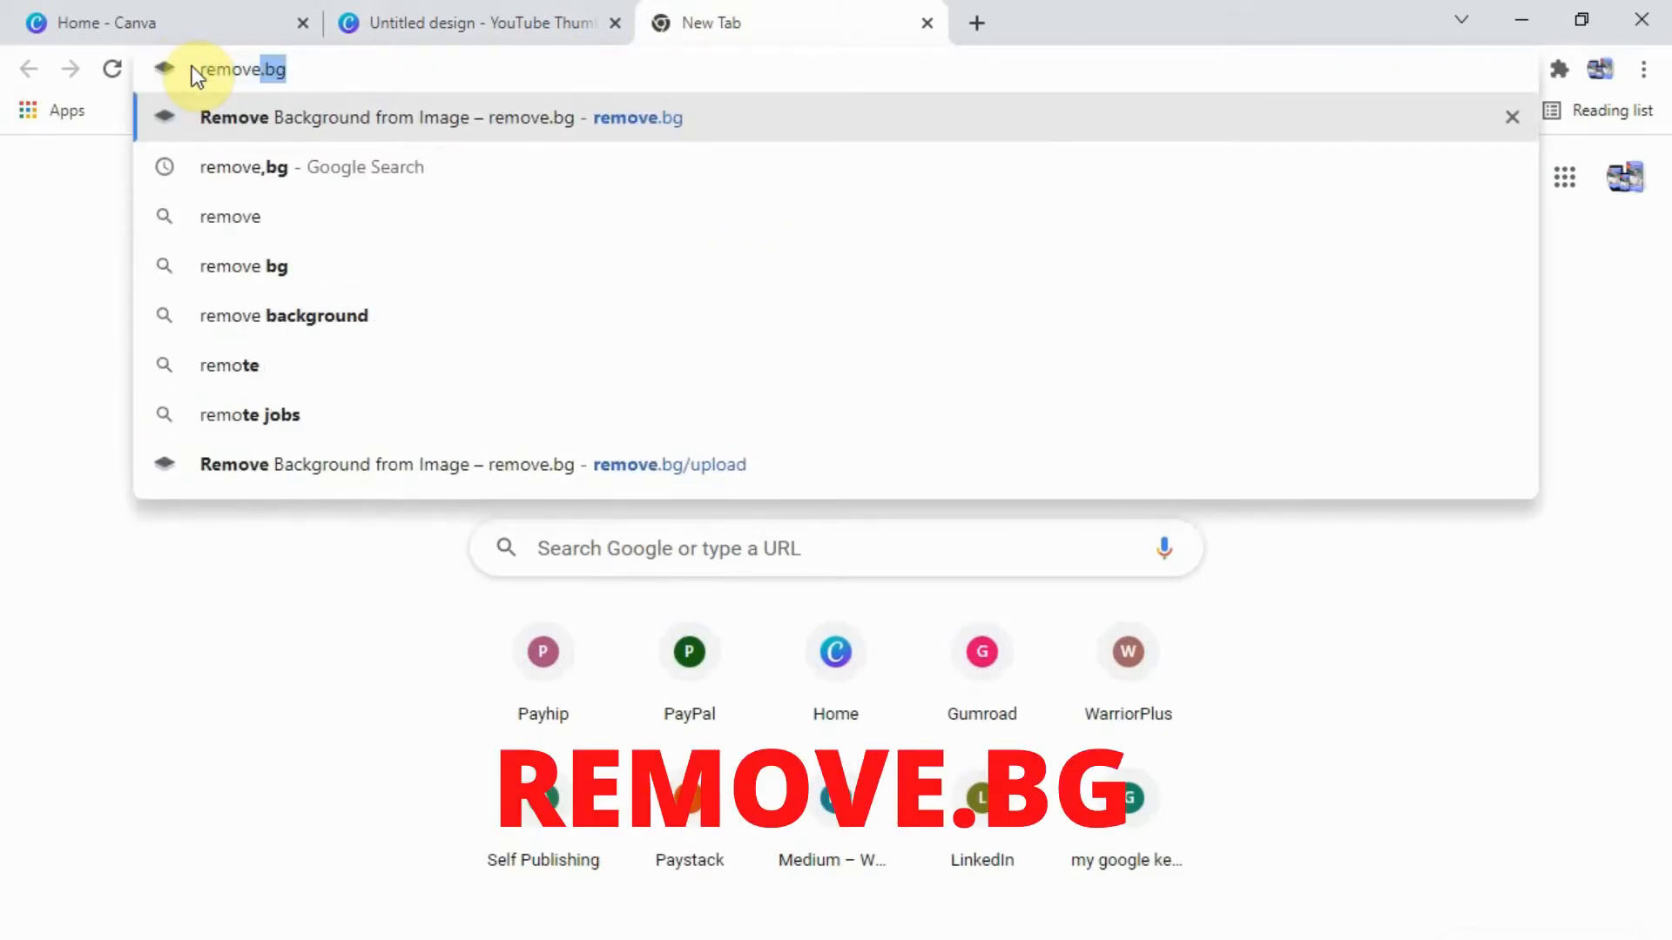
pyautogui.write('.b')
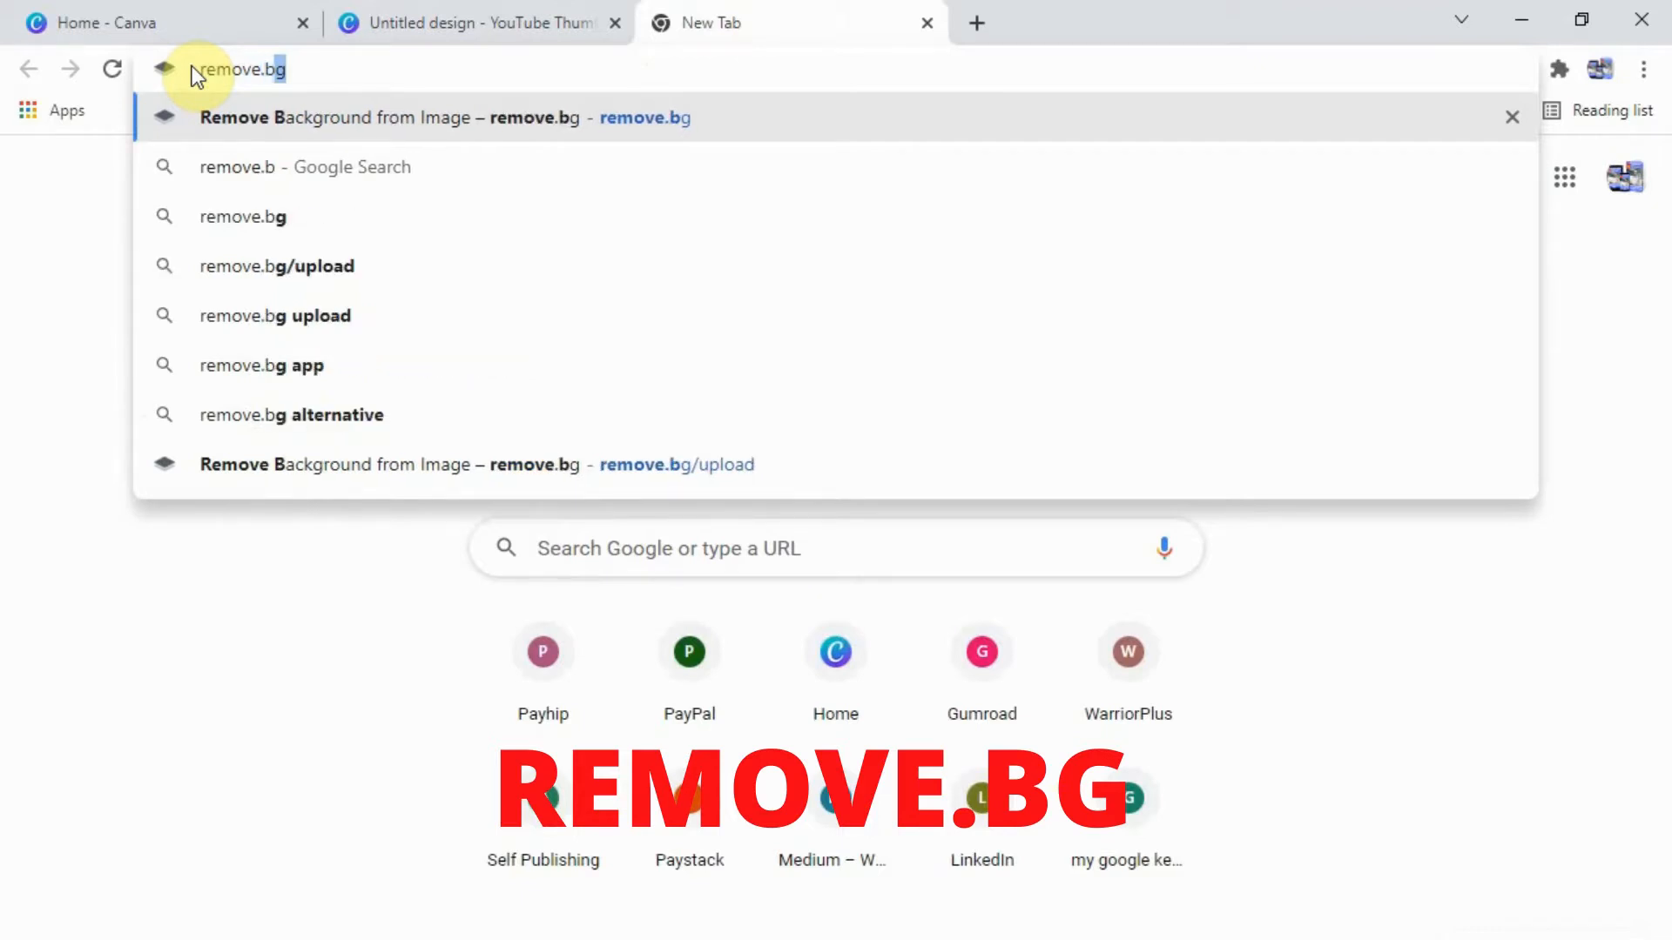
pyautogui.write('g')
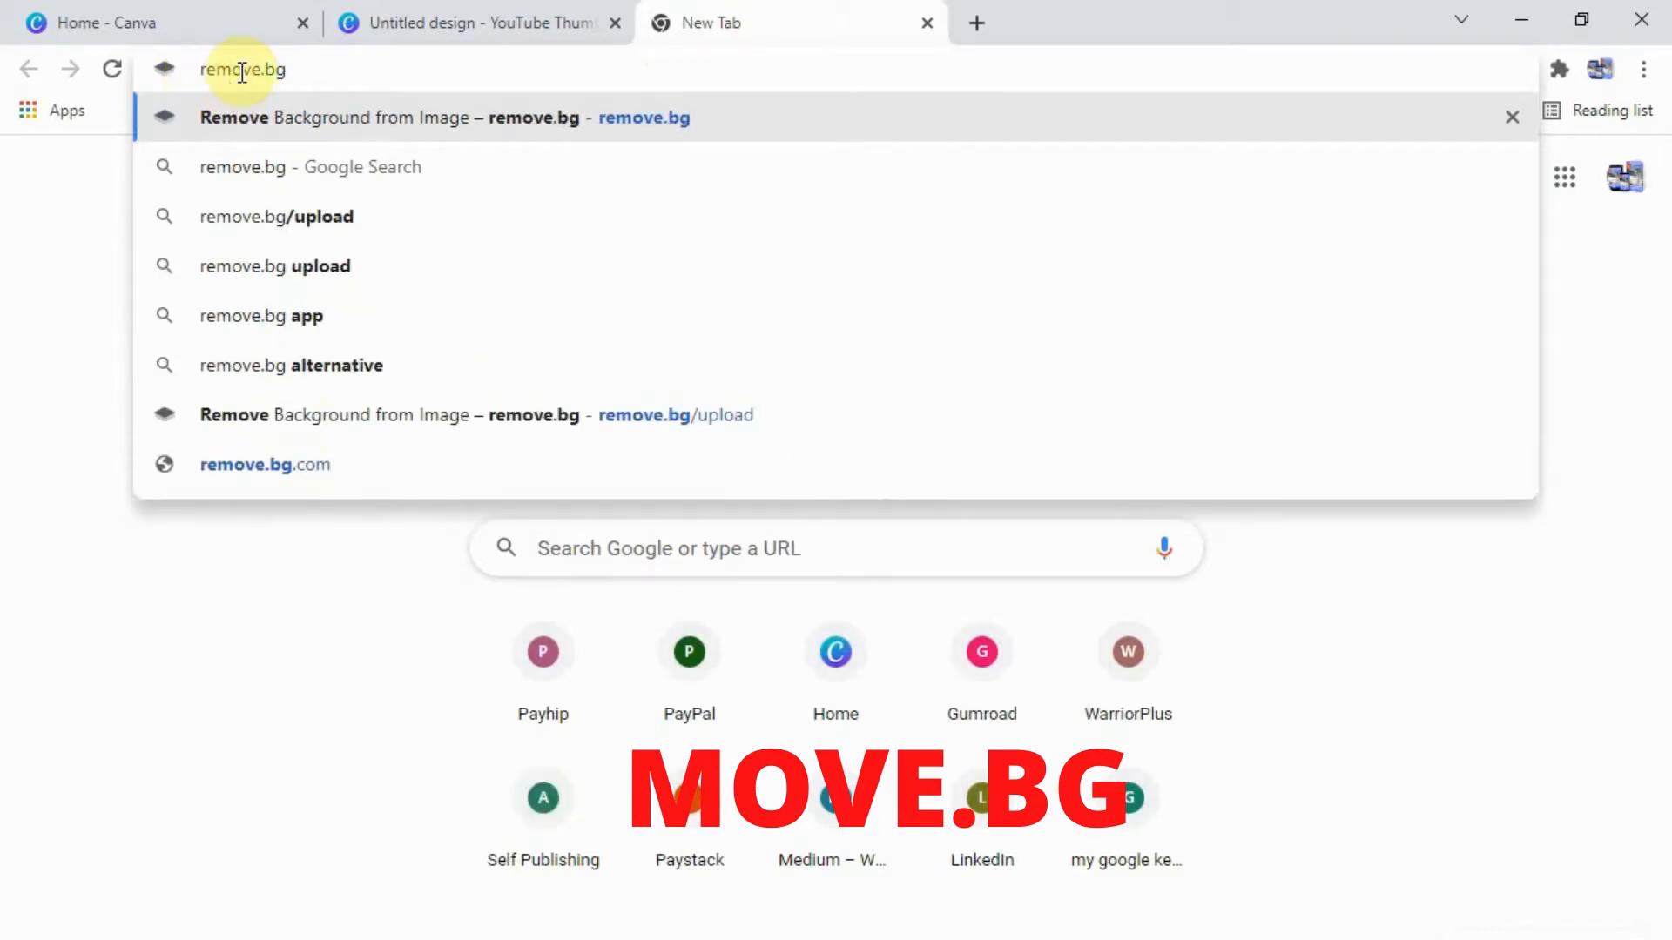
pyautogui.press('Return')
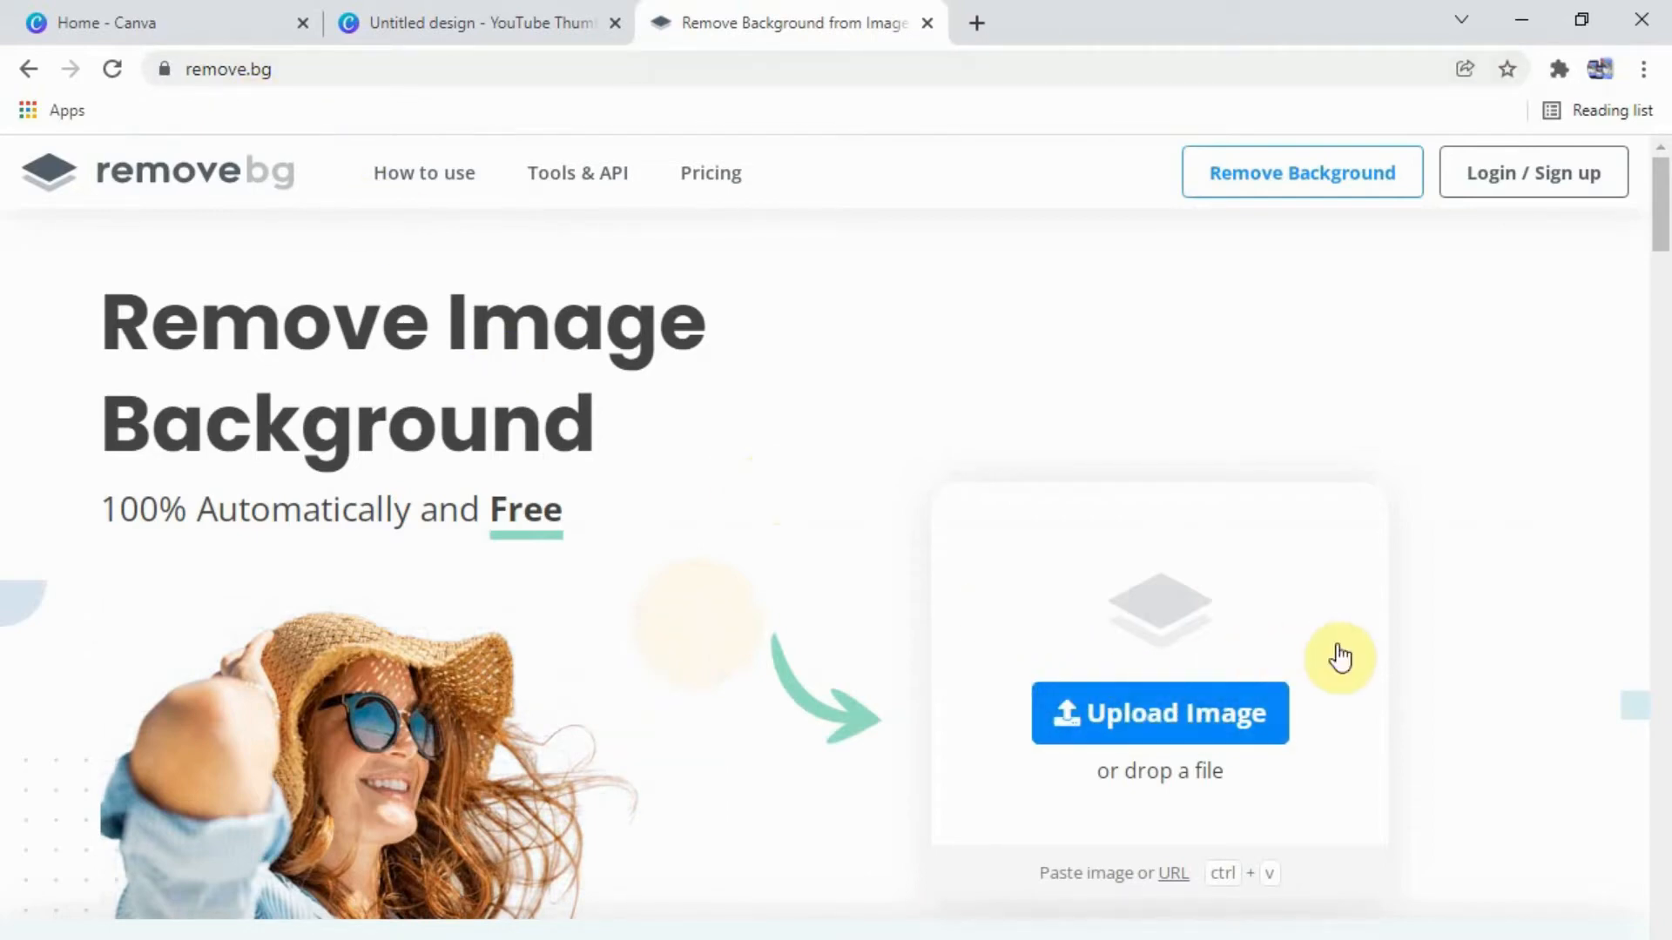
# - Upload the picture images (2) from the Downloads folder for background removal and download the resulting cutout
pyautogui.click(1115, 712)
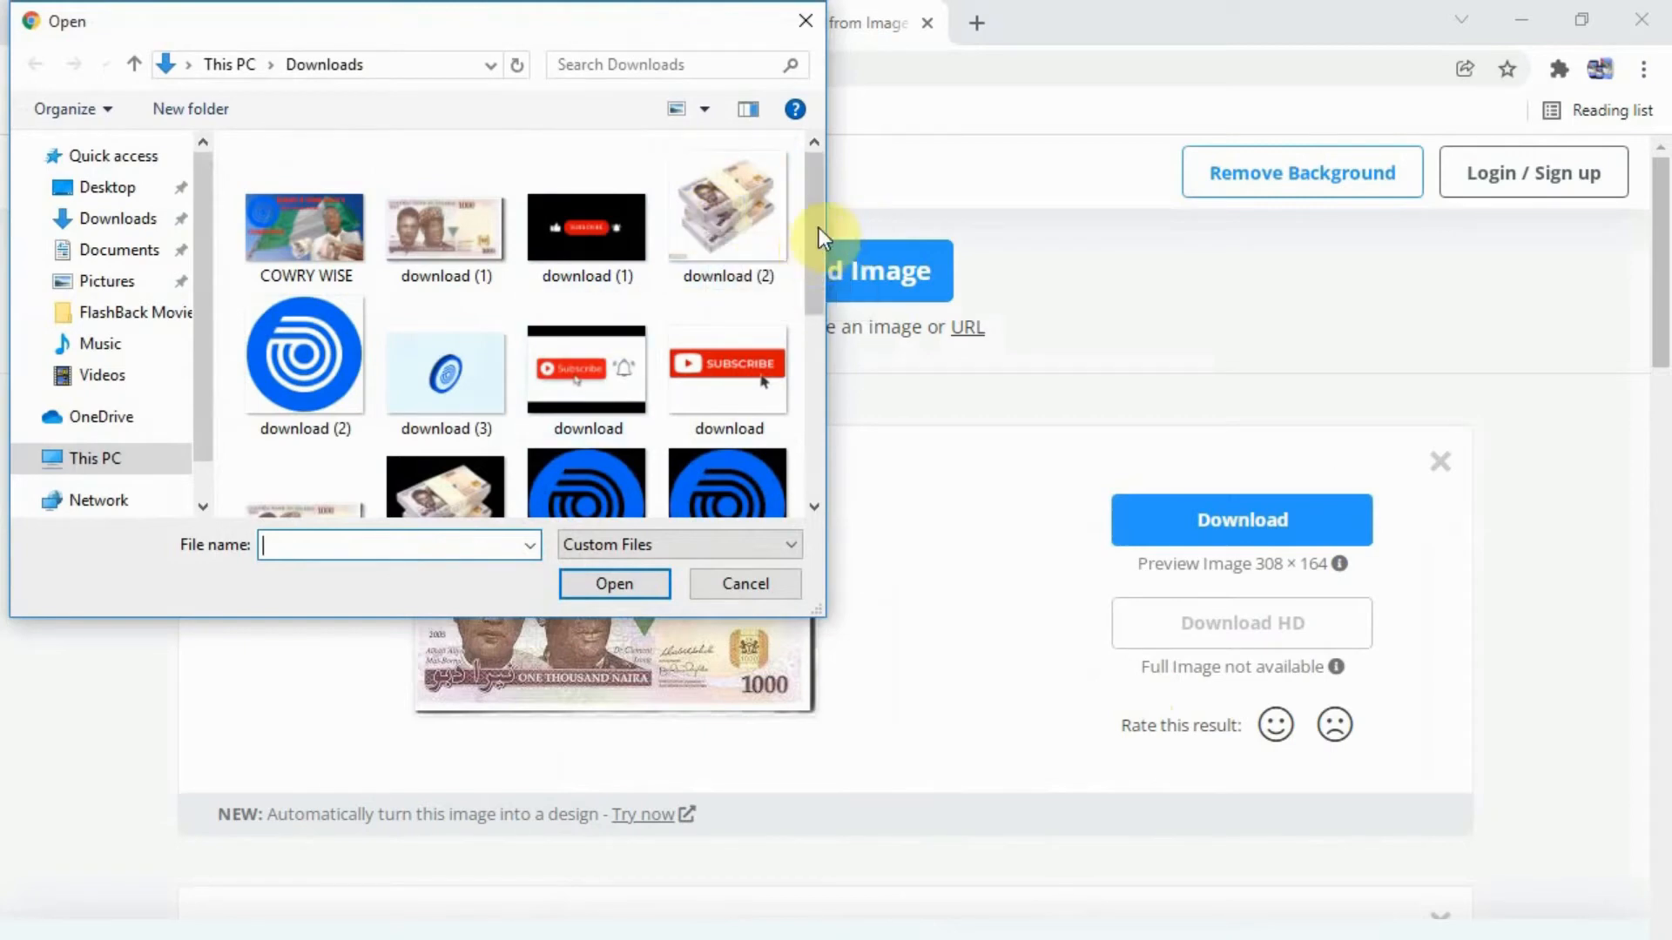
pyautogui.moveTo(818, 243); pyautogui.dragTo(822, 379)
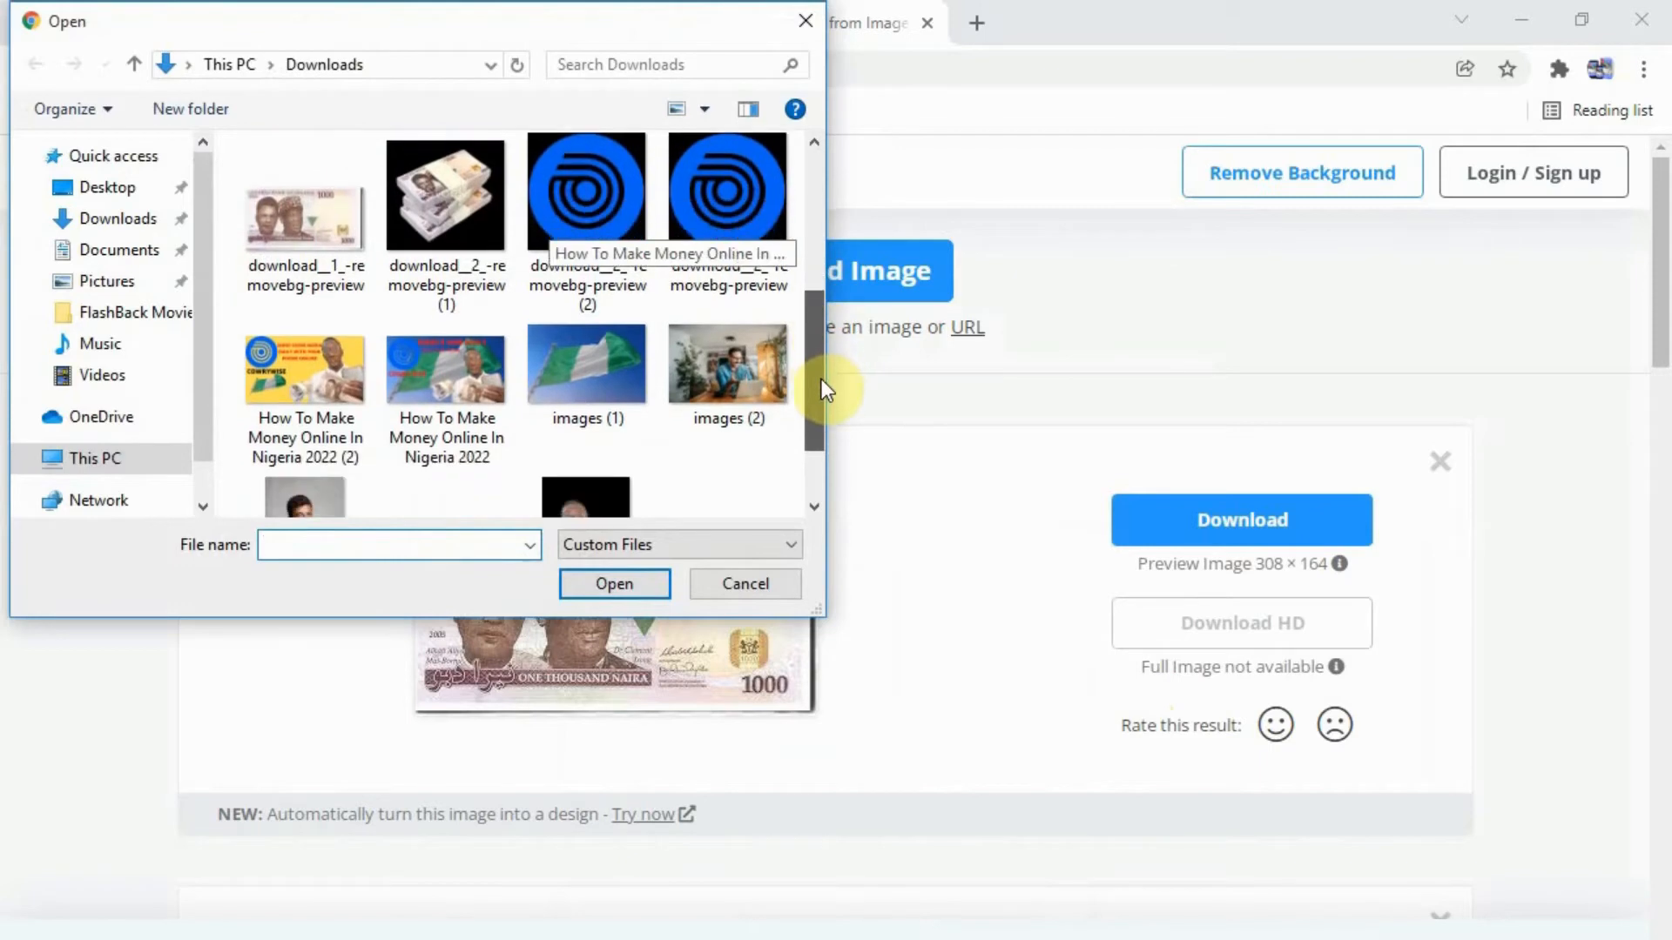
pyautogui.click(750, 373)
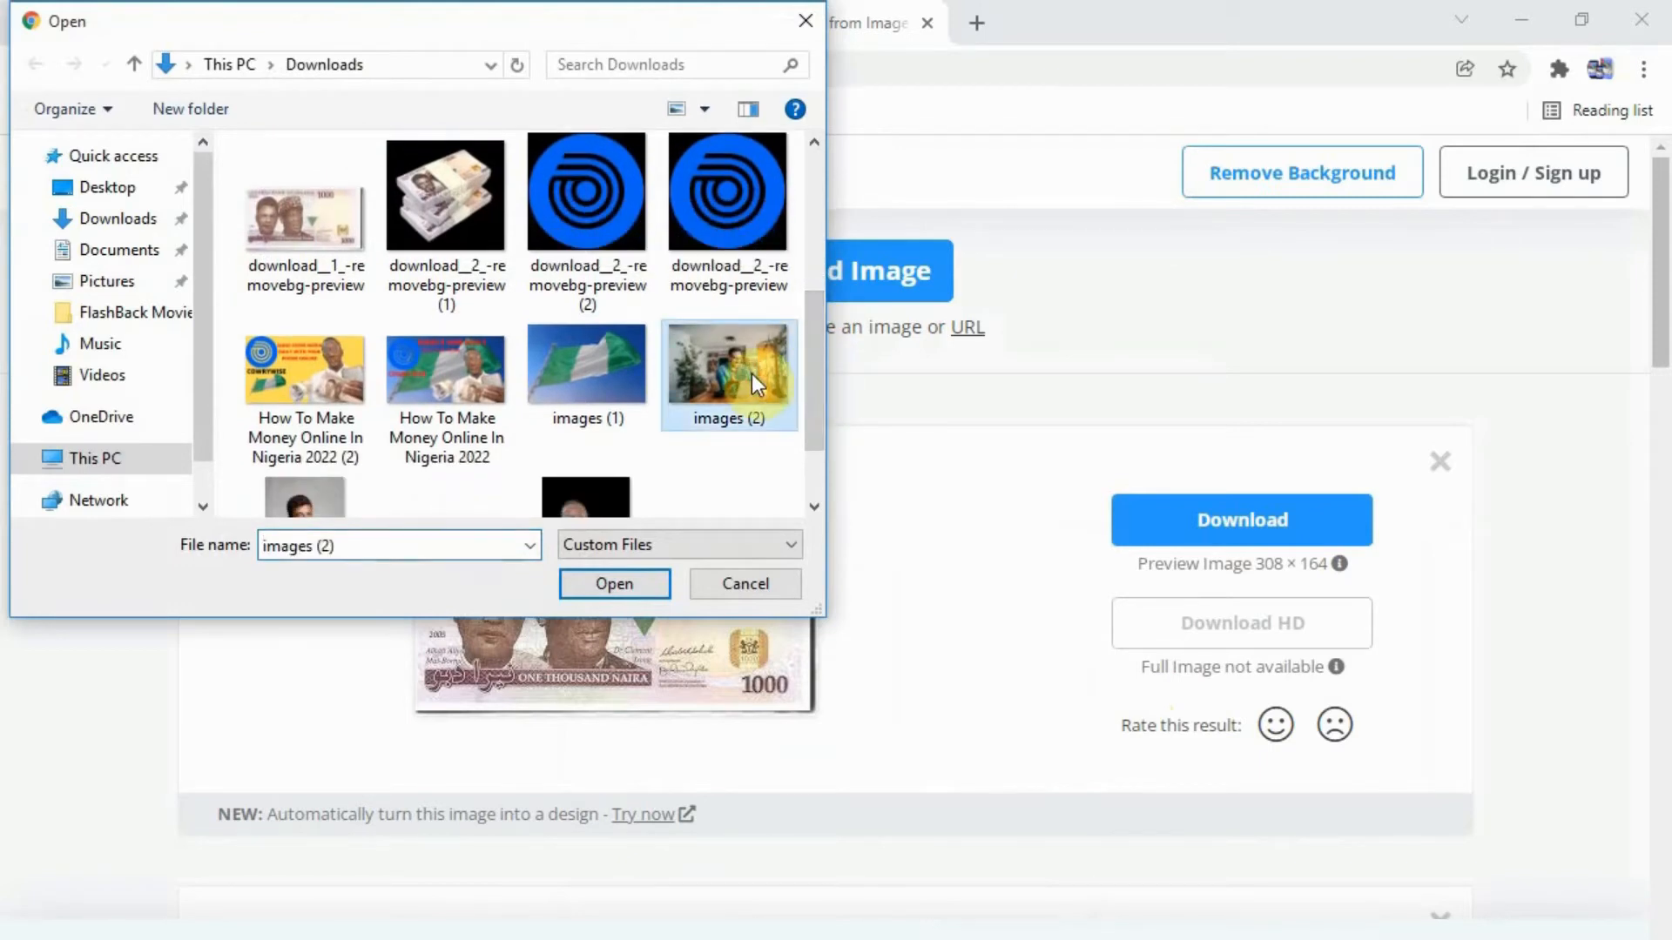
pyautogui.click(613, 582)
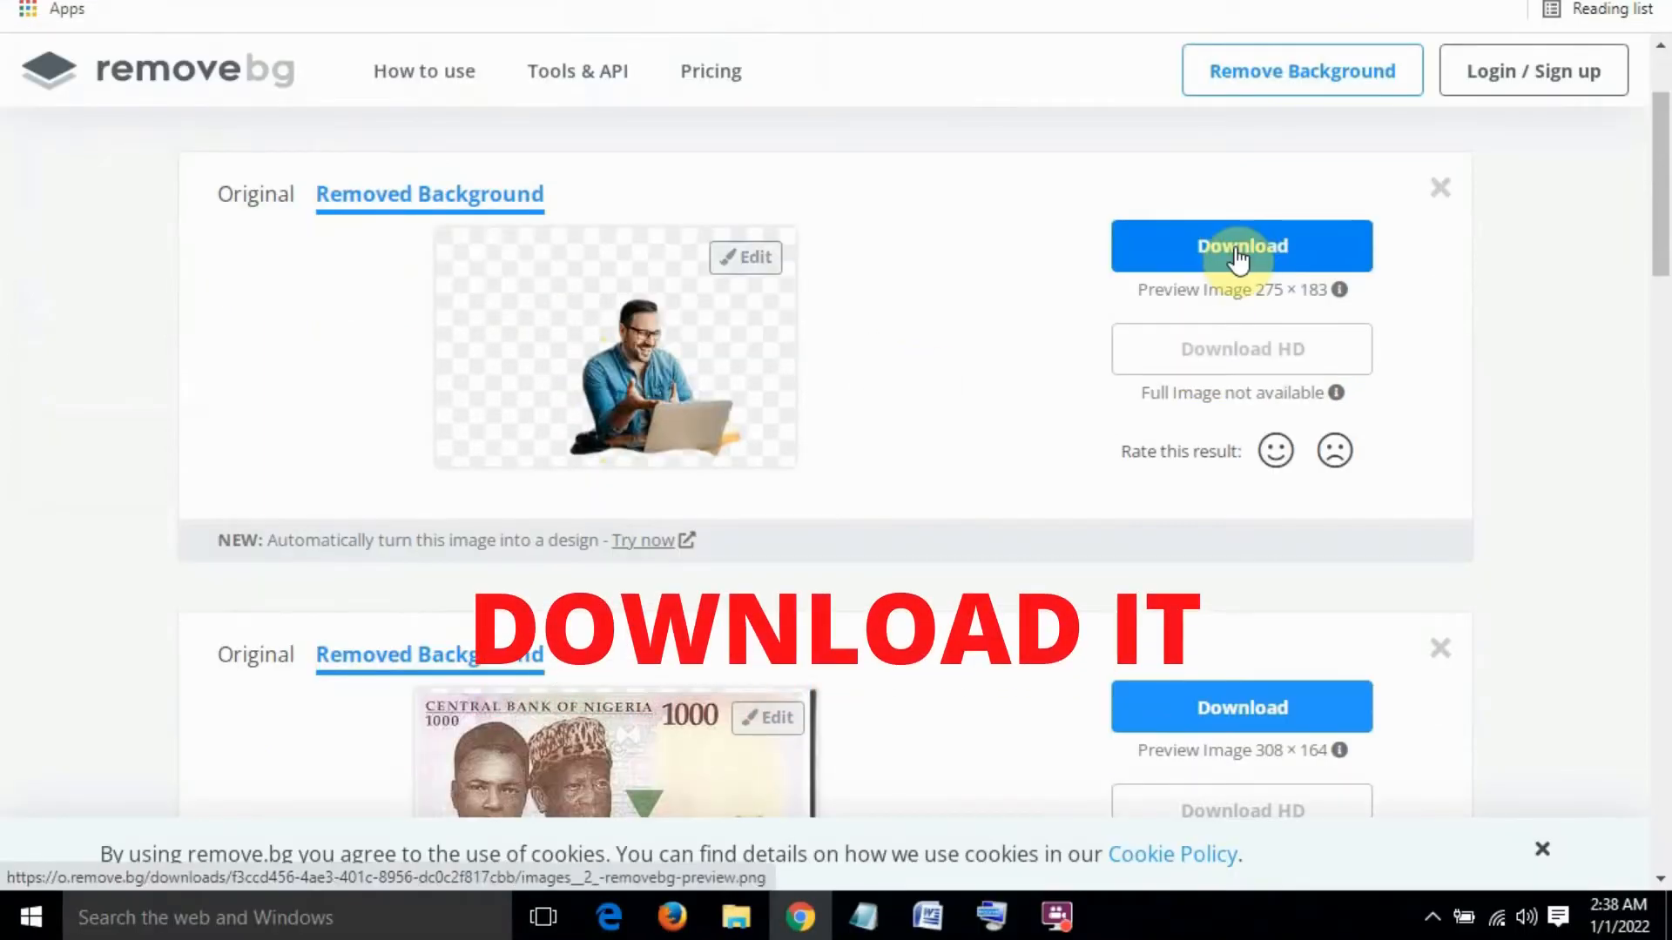
pyautogui.click(1238, 248)
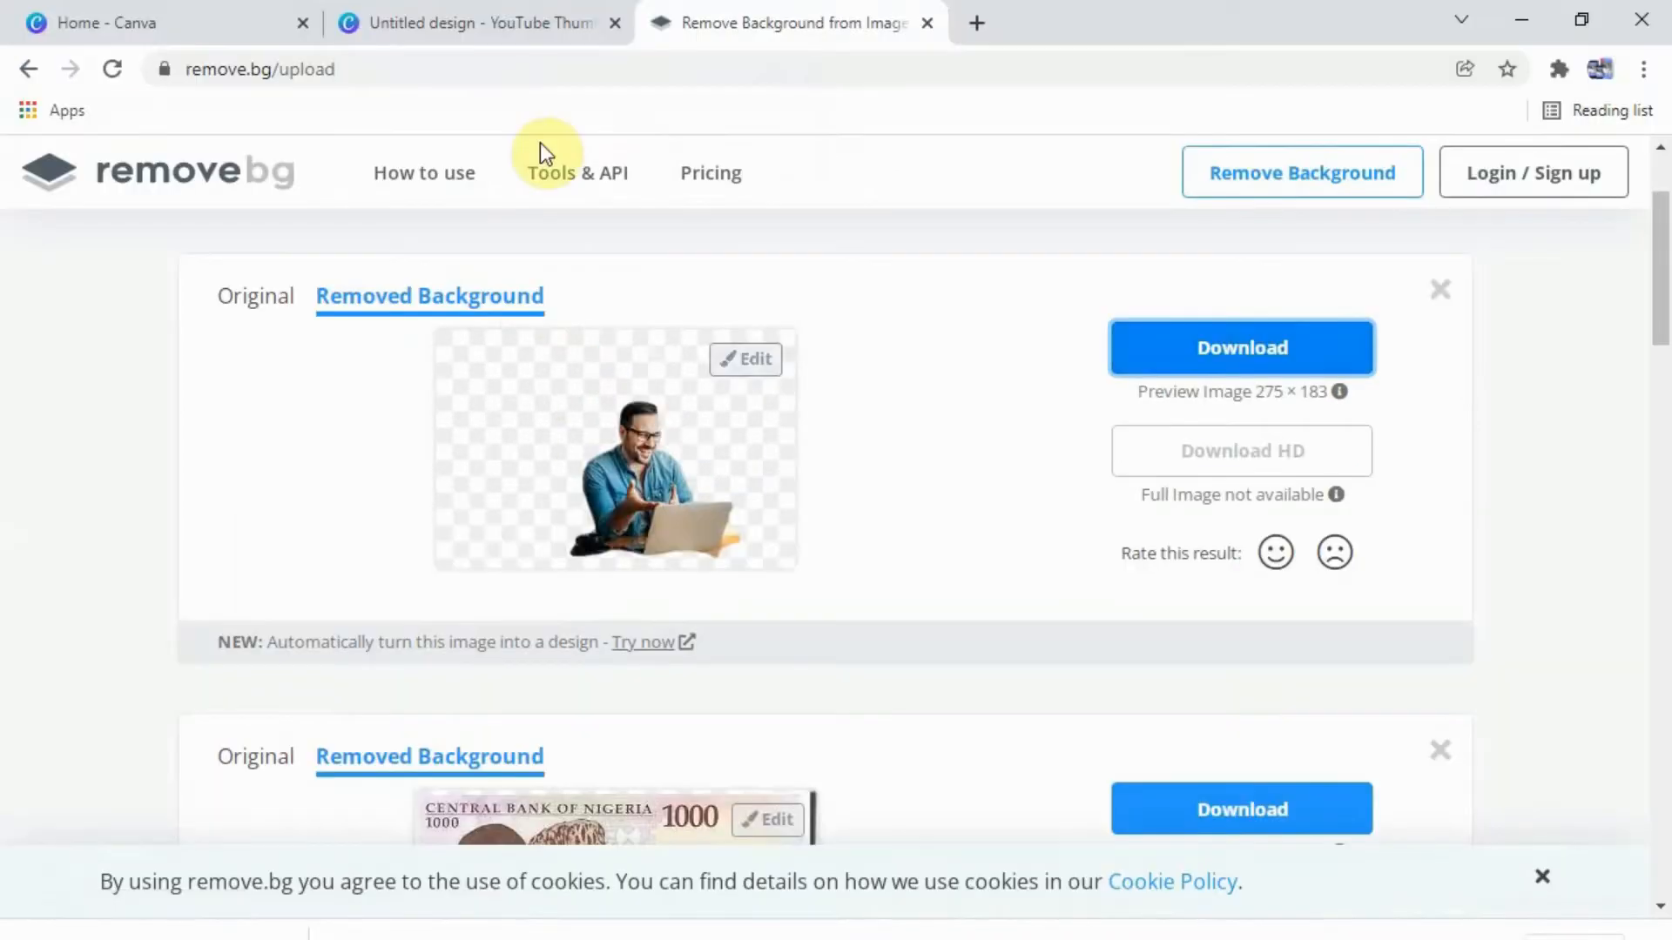
# - Switch to the Canva thumbnail design and upload the original picture images (2) from the Downloads folder
pyautogui.click(482, 24)
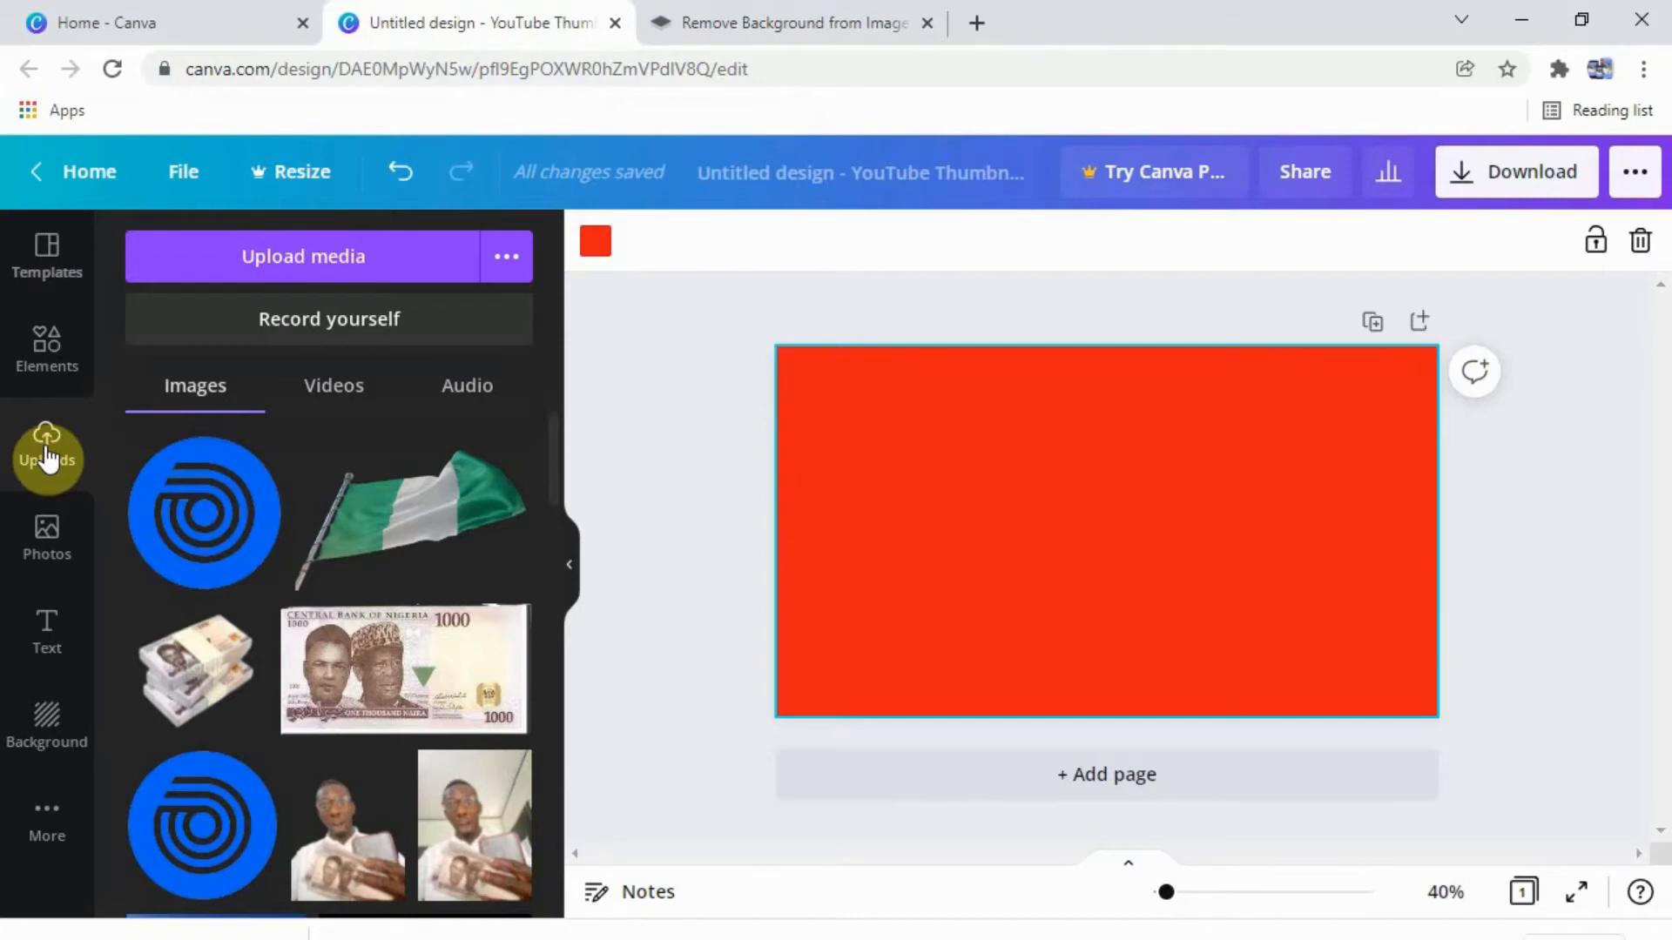
pyautogui.click(277, 269)
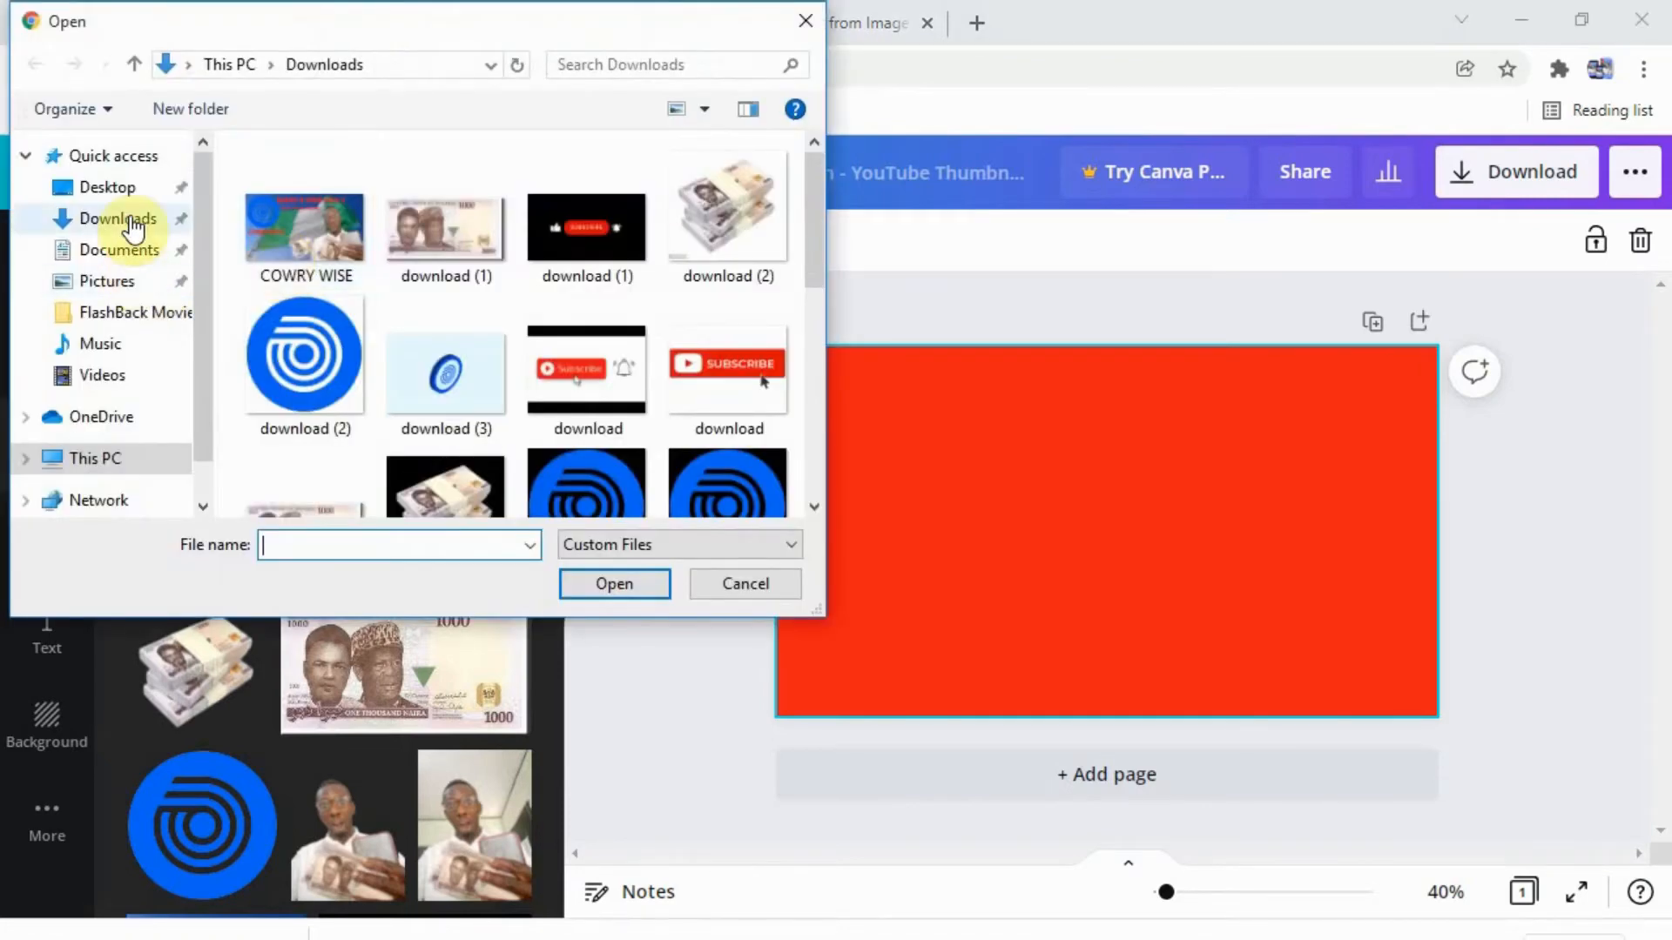
pyautogui.click(131, 222)
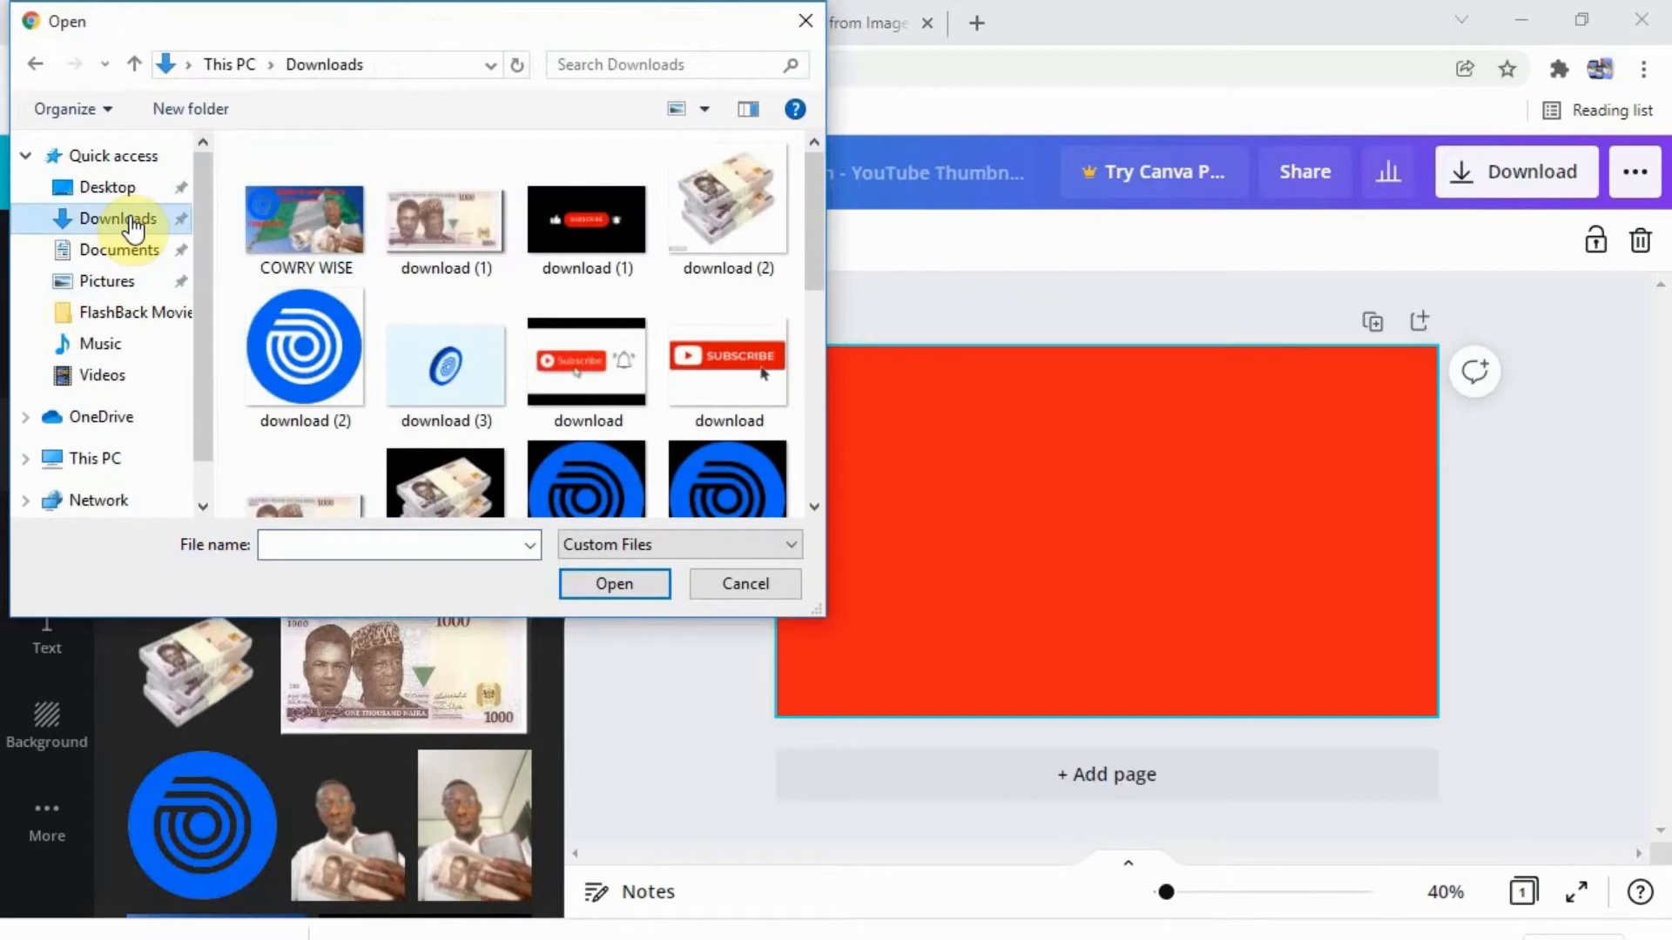
pyautogui.moveTo(813, 252); pyautogui.dragTo(817, 425)
pyautogui.click(315, 353)
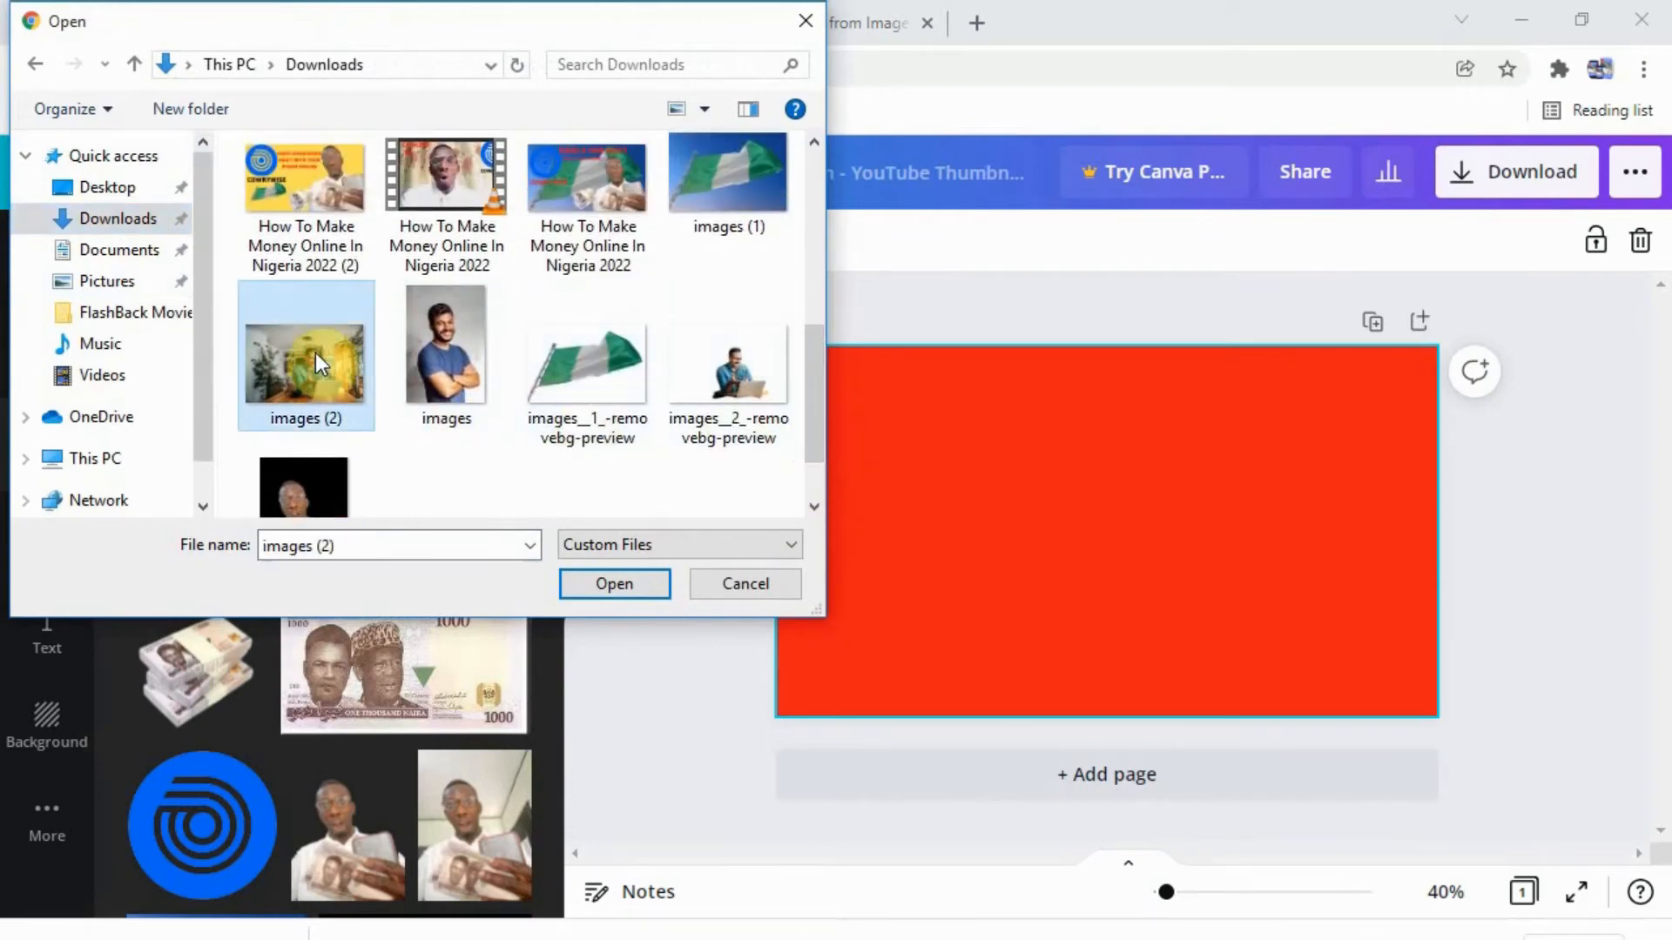
pyautogui.click(623, 578)
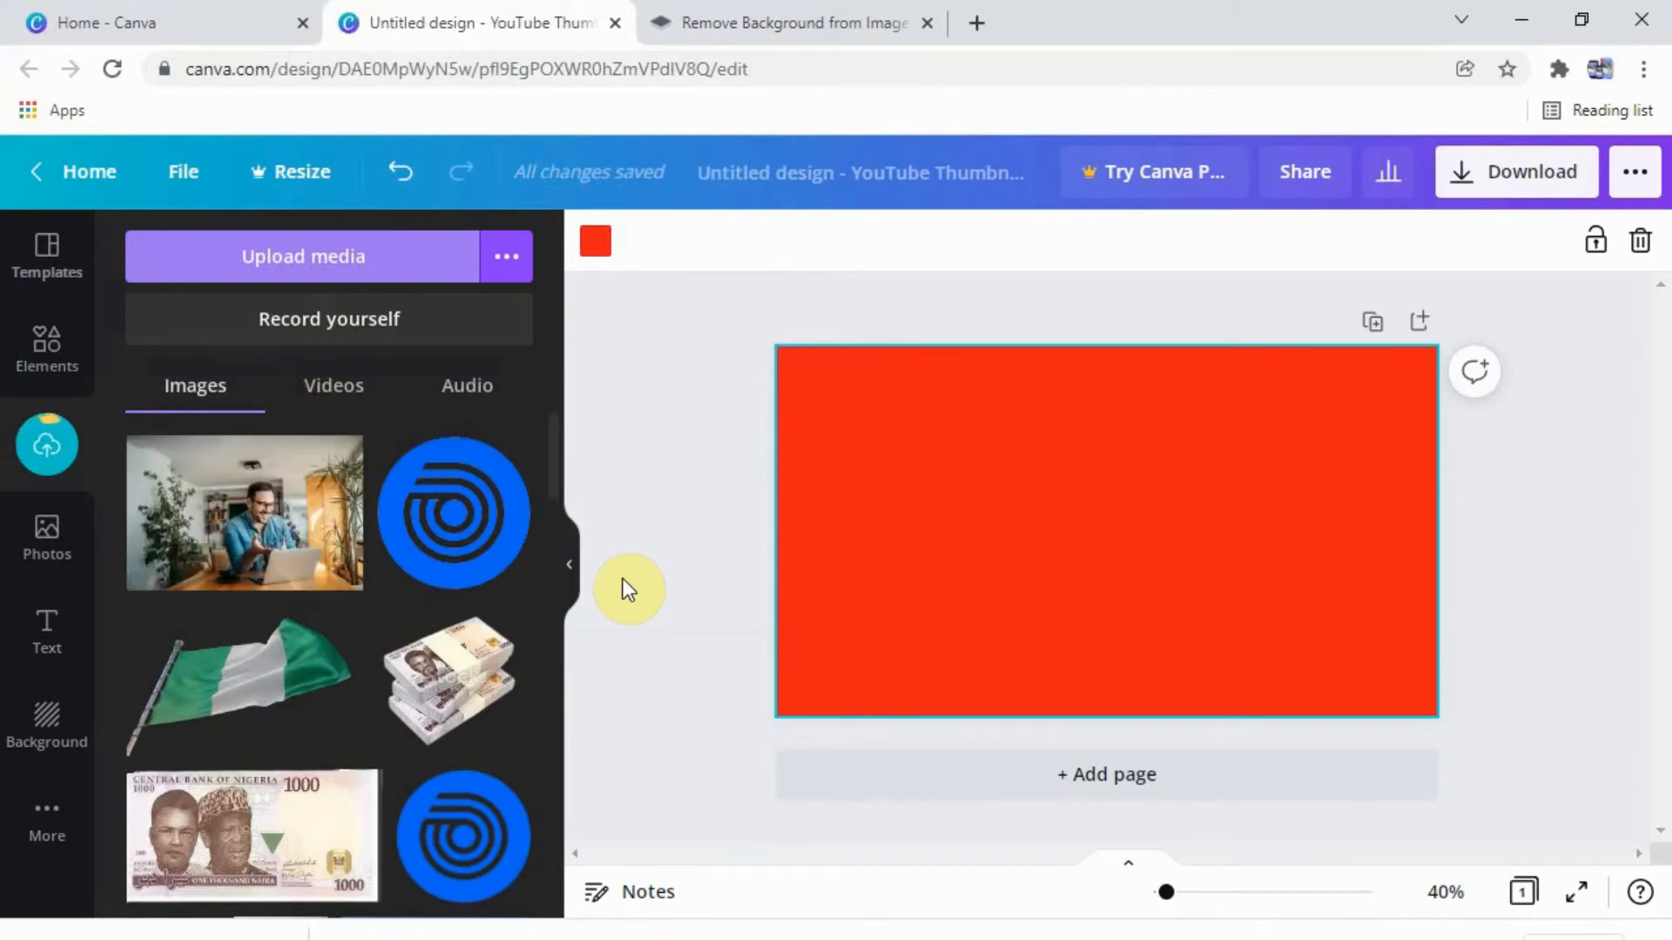
# - Upload the background-free picture images__2_-removebg-preview from the Downloads folder to the design's media
pyautogui.click(347, 256)
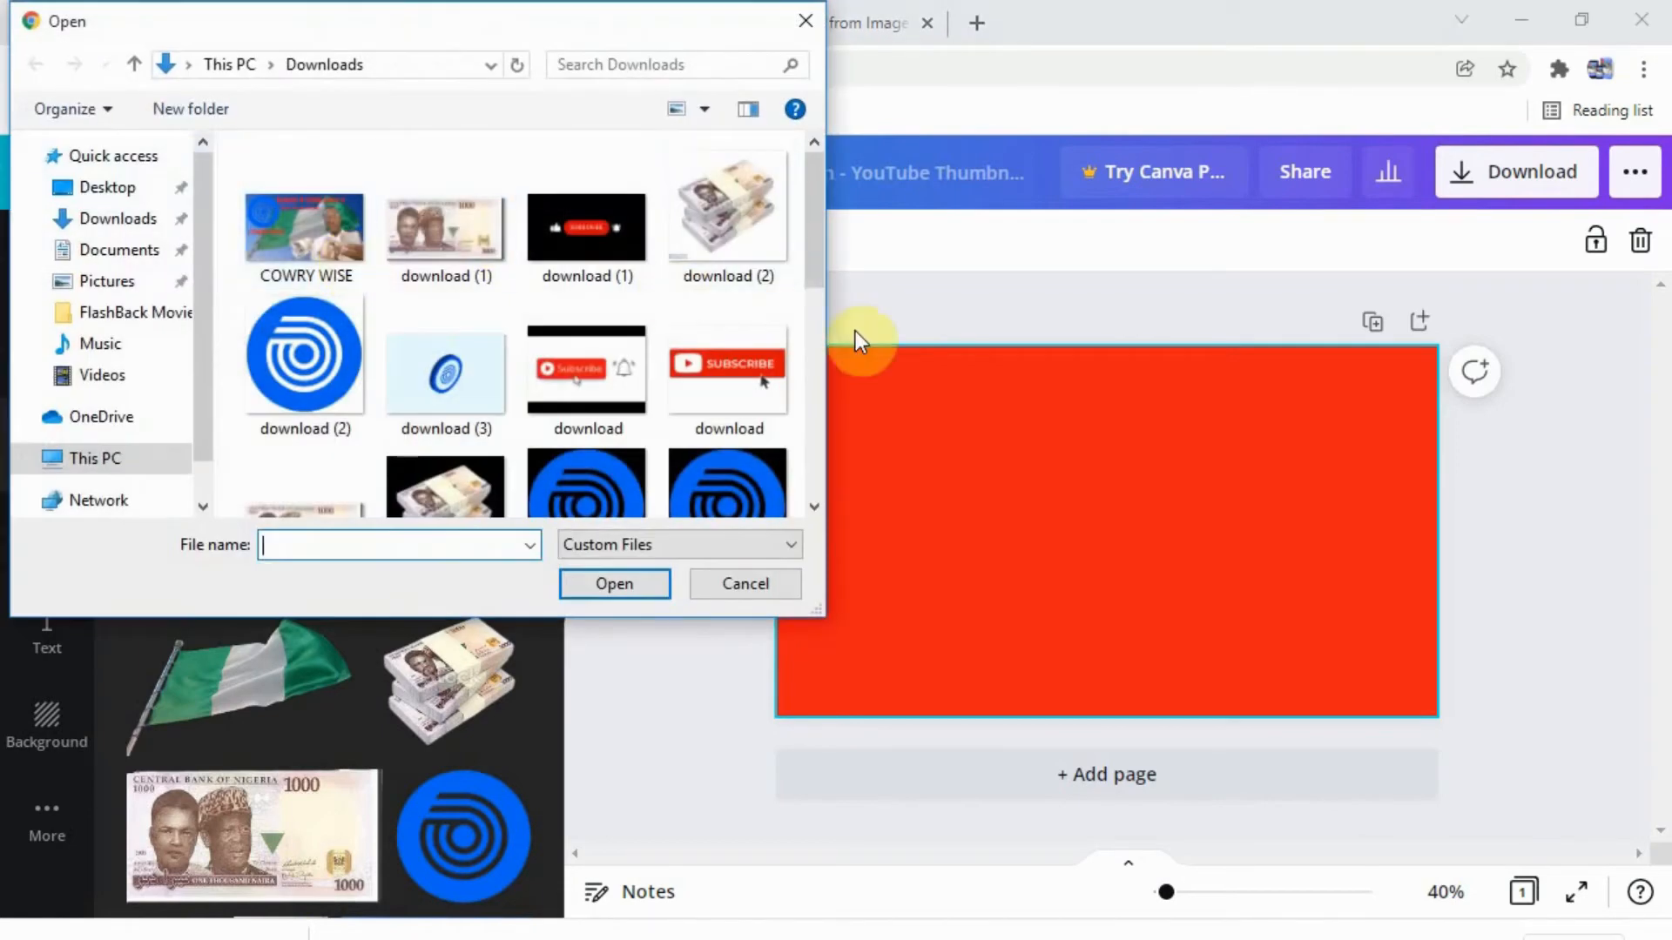
pyautogui.moveTo(812, 257); pyautogui.dragTo(812, 431)
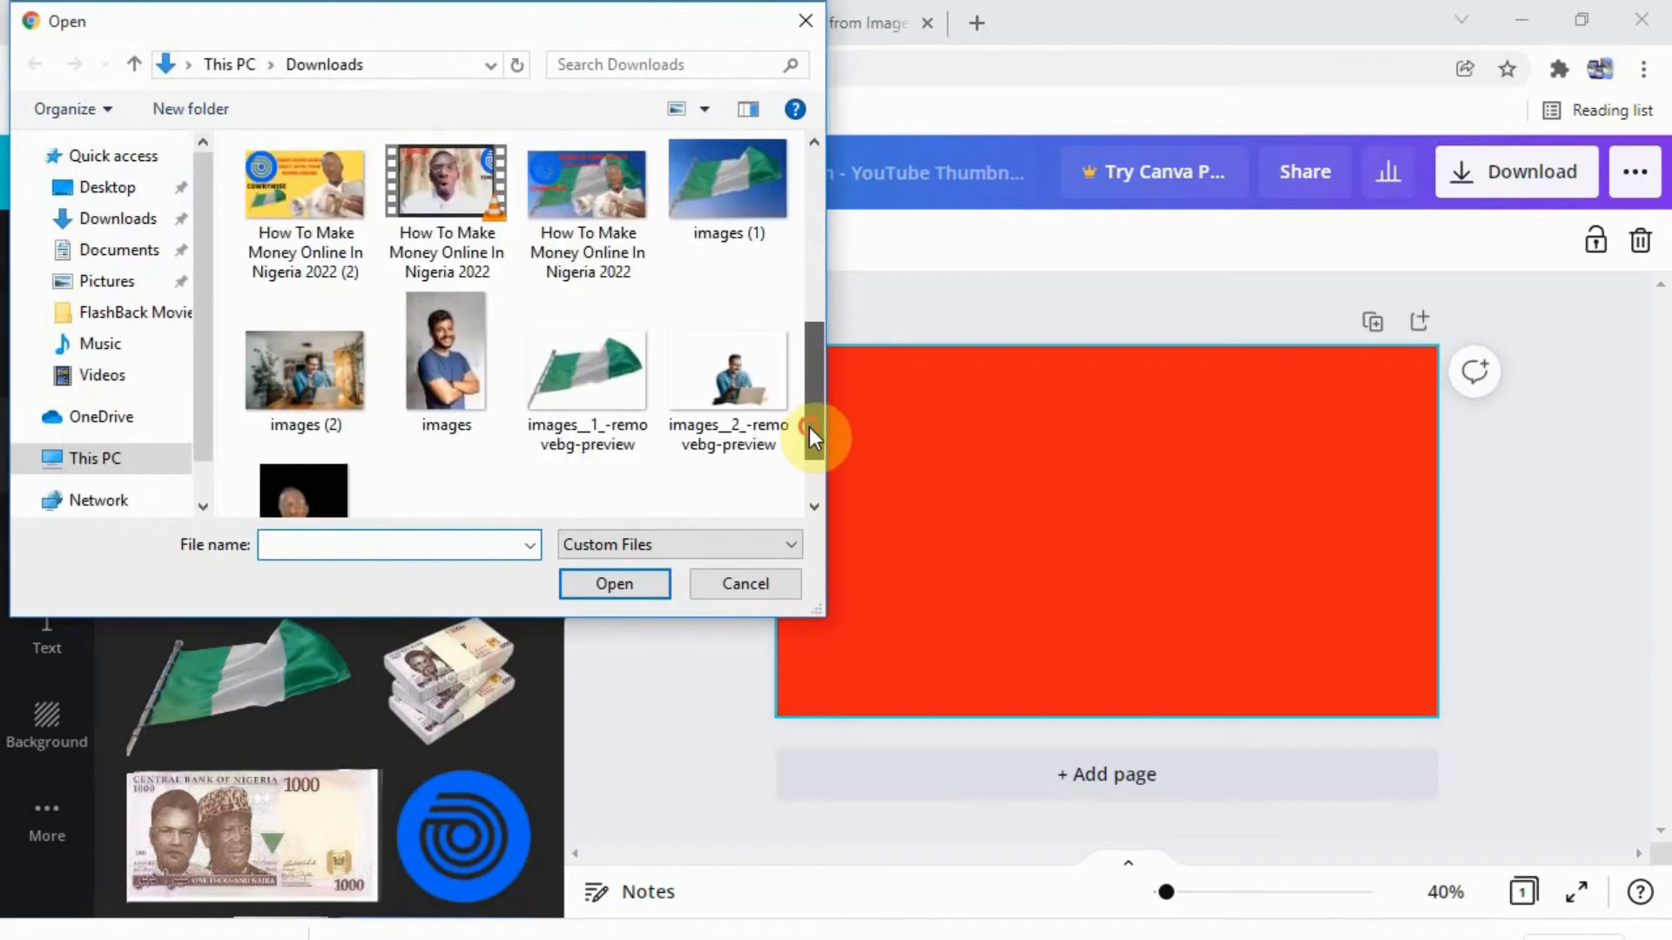
pyautogui.click(728, 404)
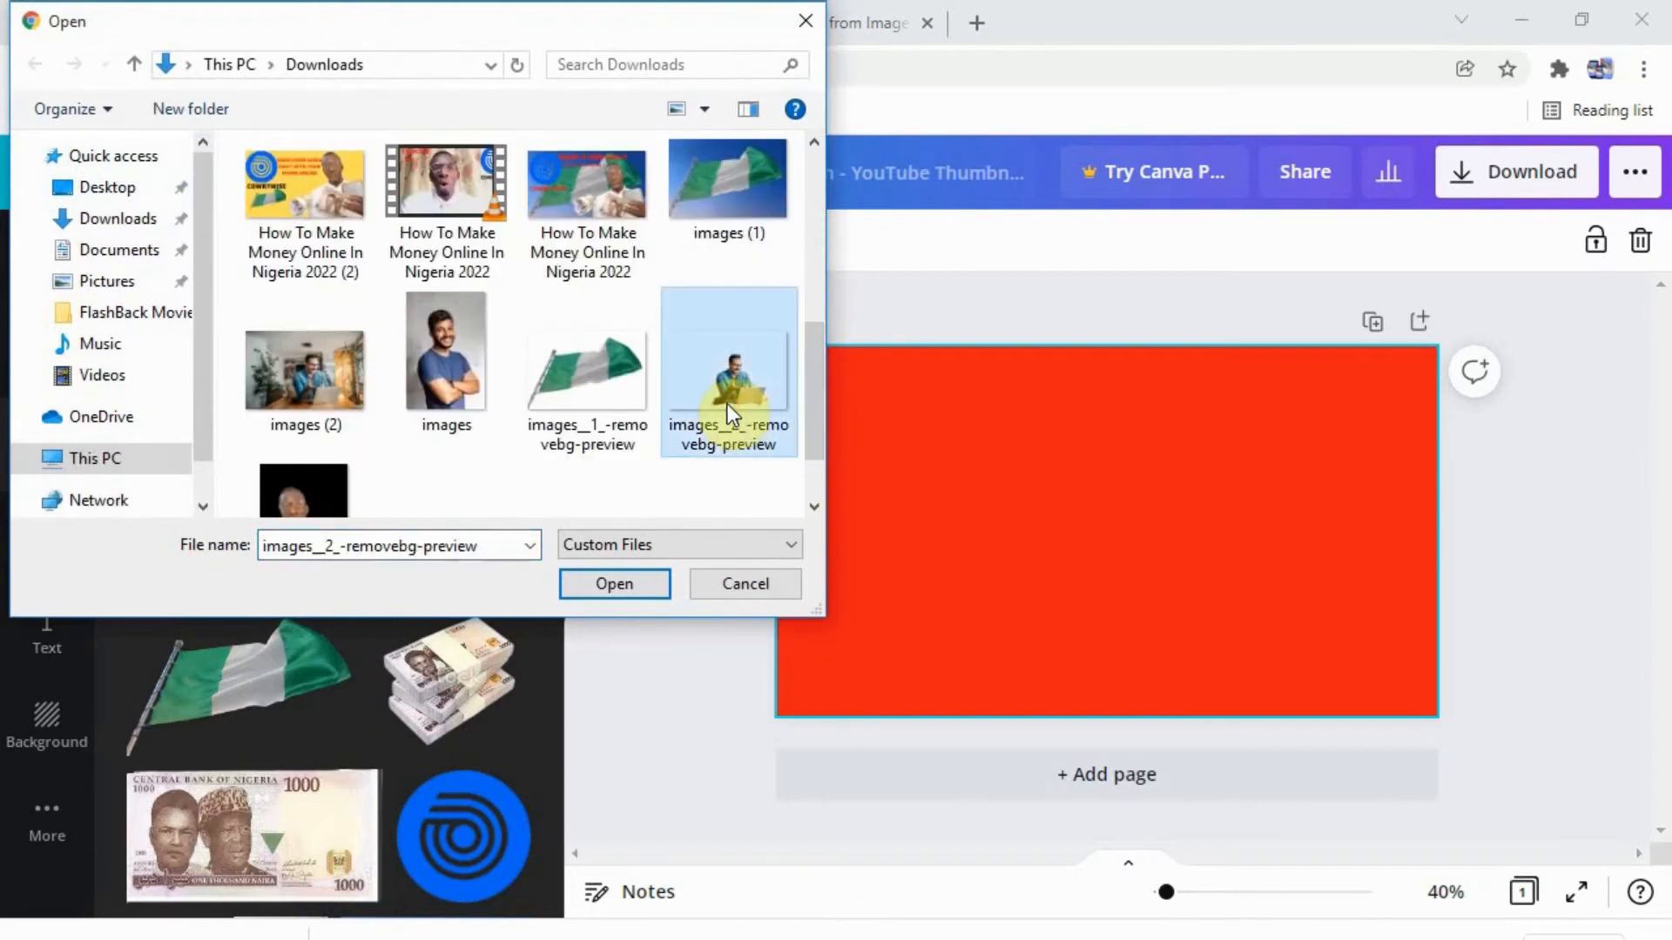
pyautogui.click(610, 586)
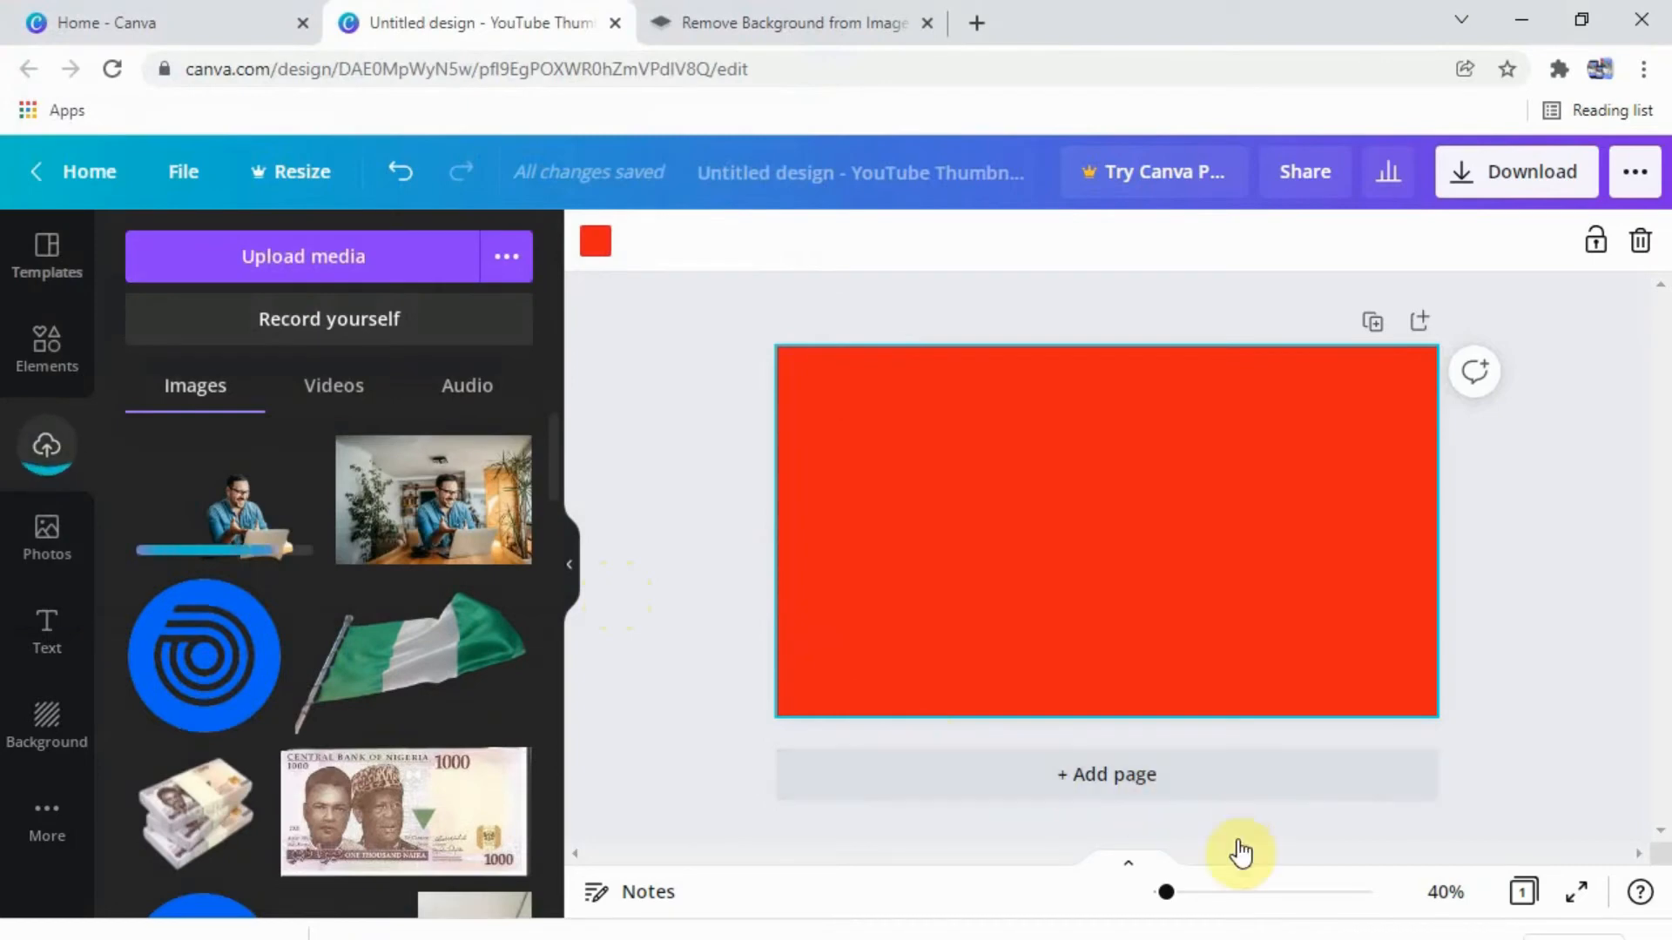
# - Add the original photo with its background to the red page and resize it to slightly under half the page width at the lower left
pyautogui.moveTo(1169, 894); pyautogui.dragTo(1173, 894)
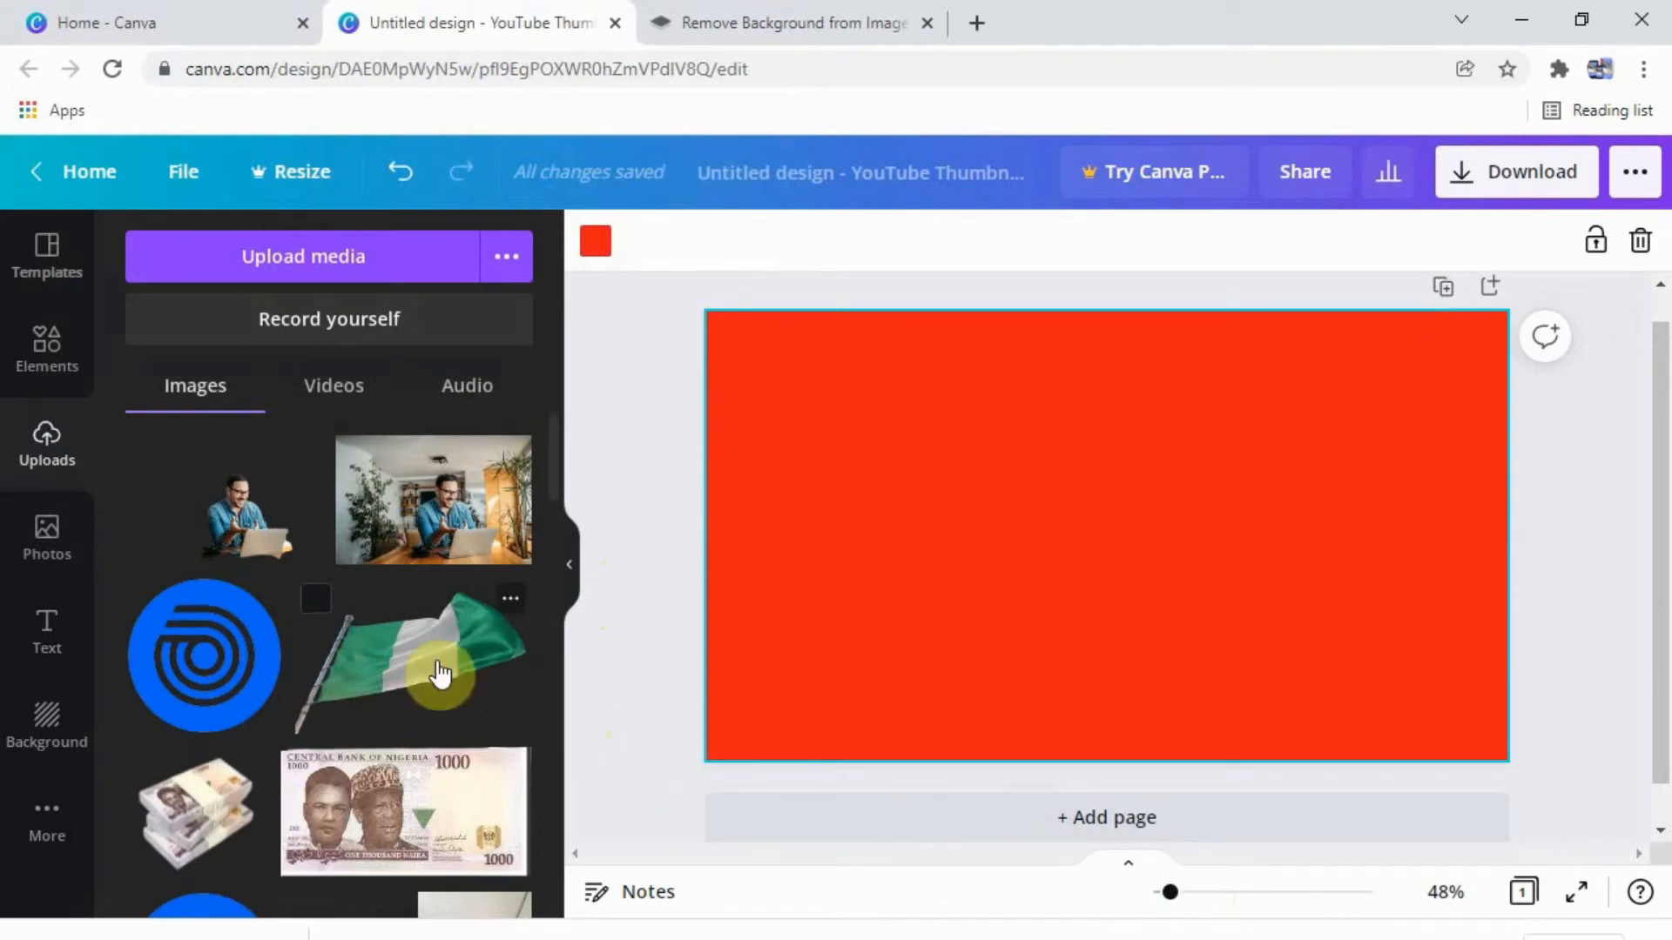
pyautogui.click(461, 500)
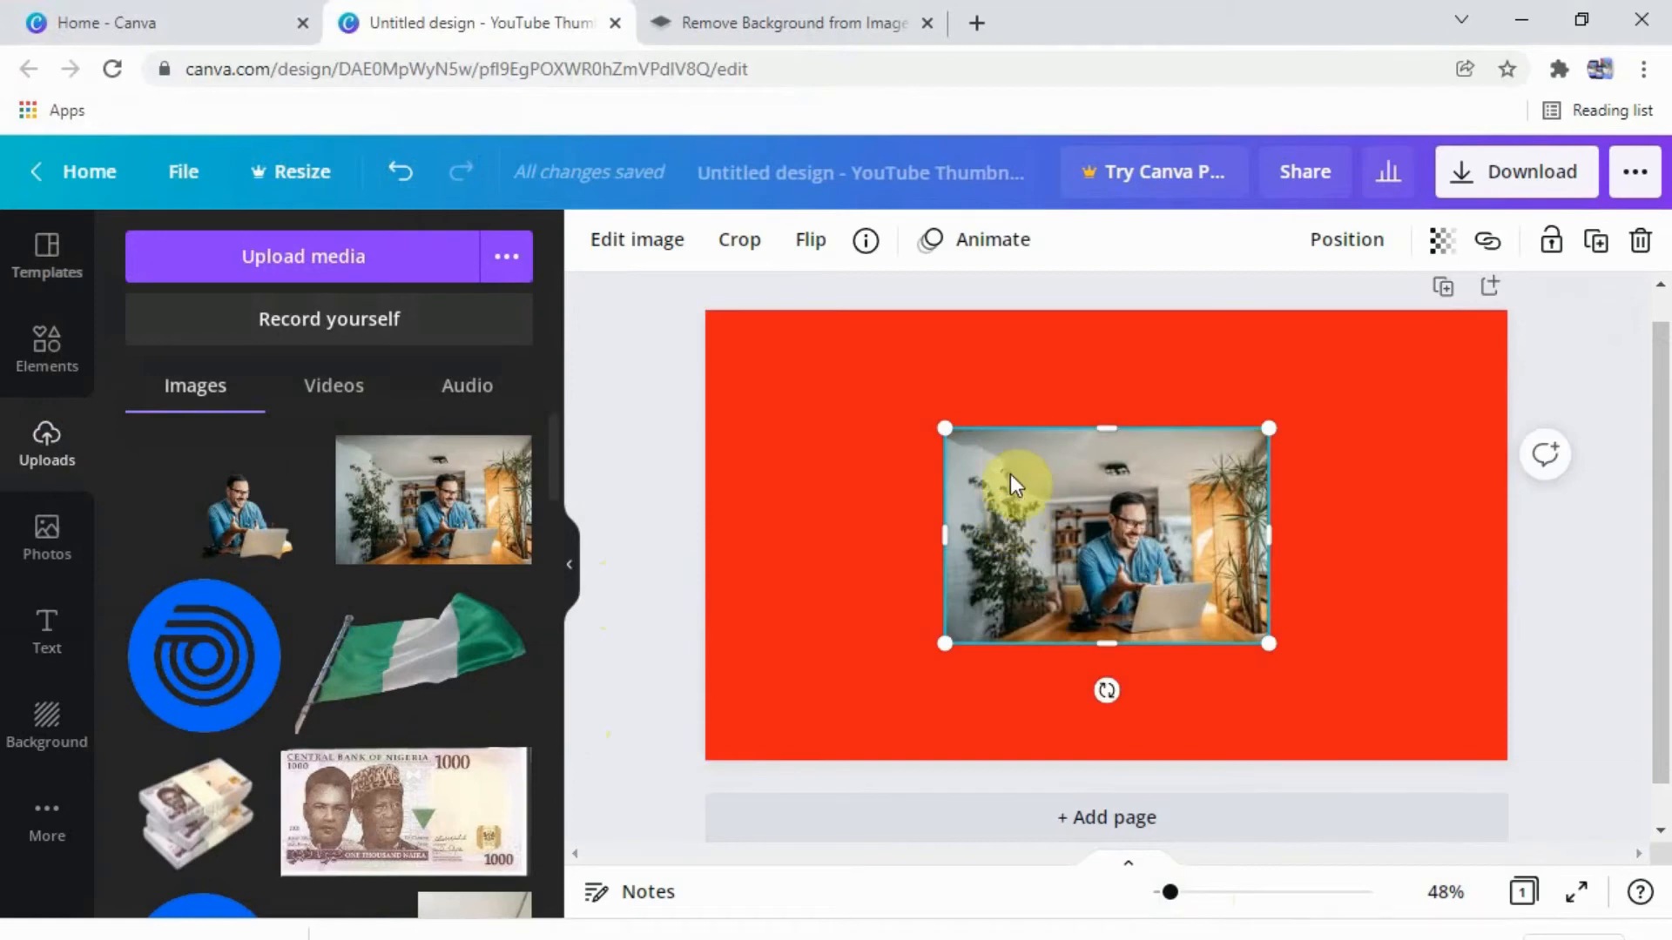
pyautogui.click(849, 496)
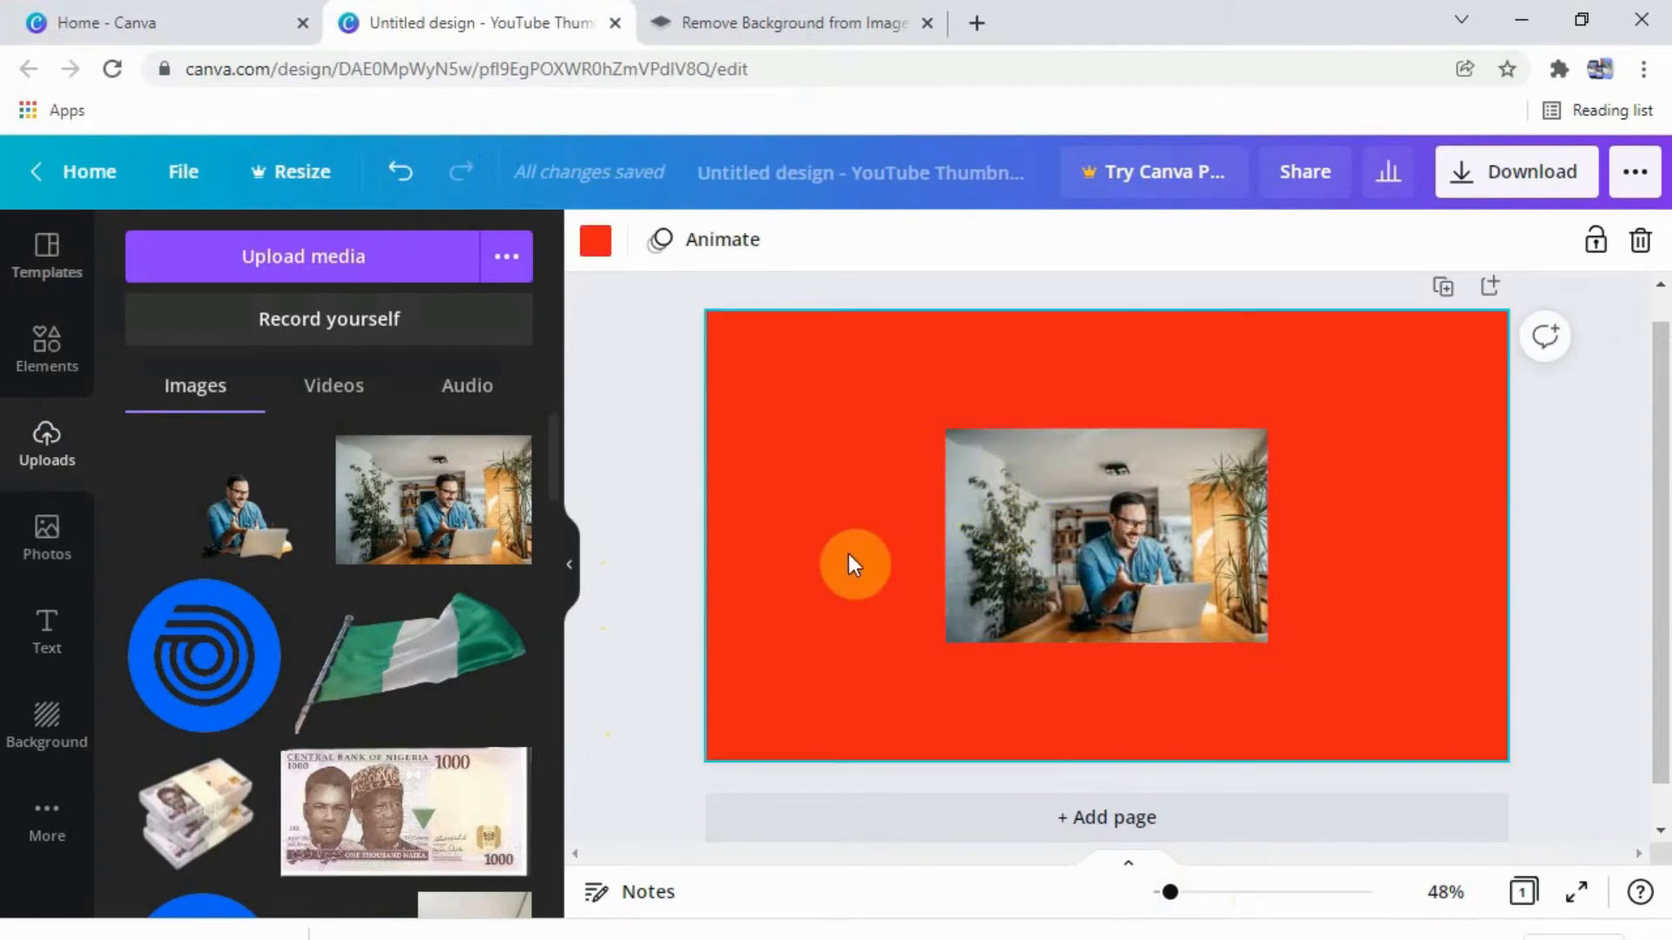
pyautogui.click(979, 466)
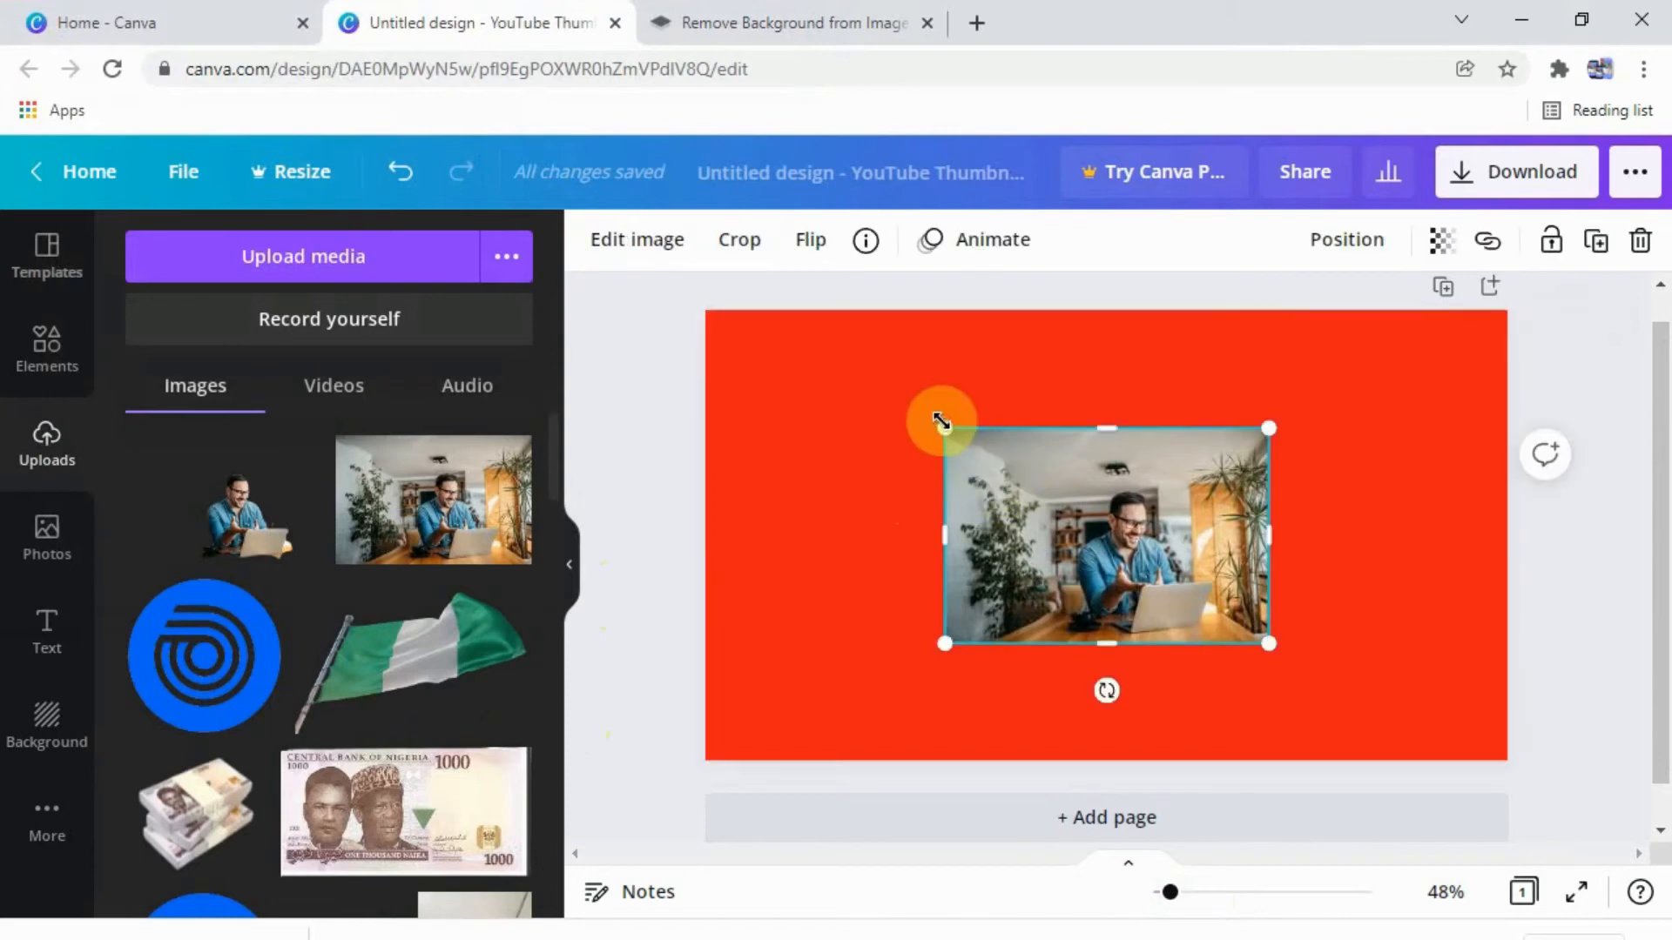
pyautogui.moveTo(941, 423); pyautogui.dragTo(821, 381)
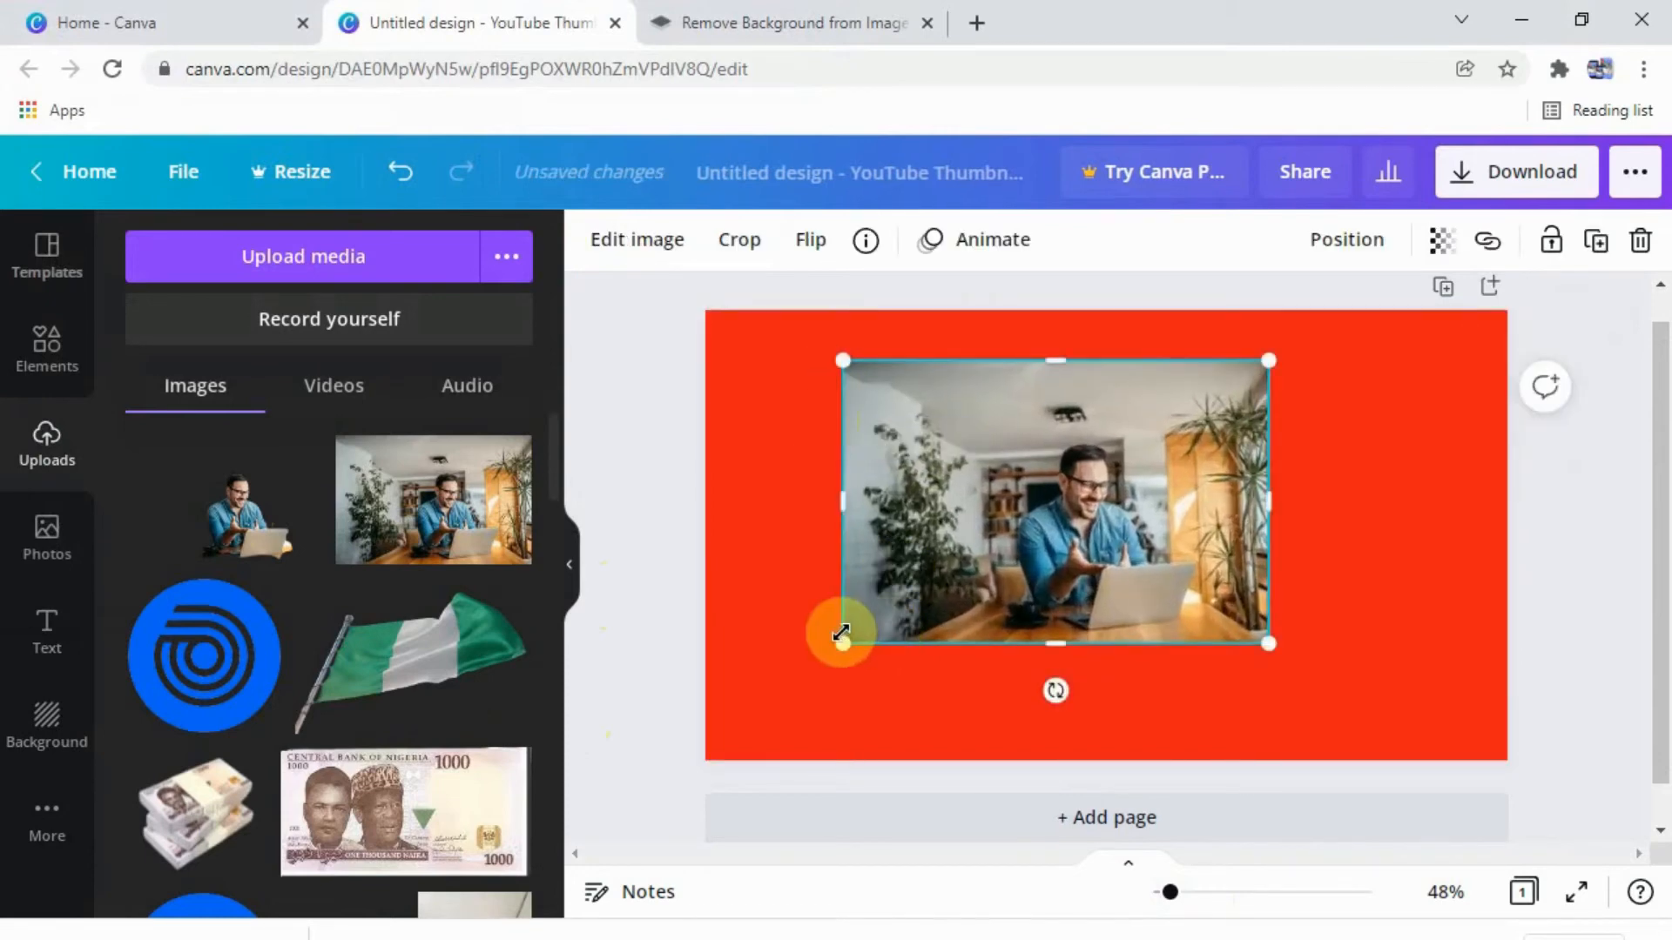
pyautogui.moveTo(843, 633); pyautogui.dragTo(770, 750)
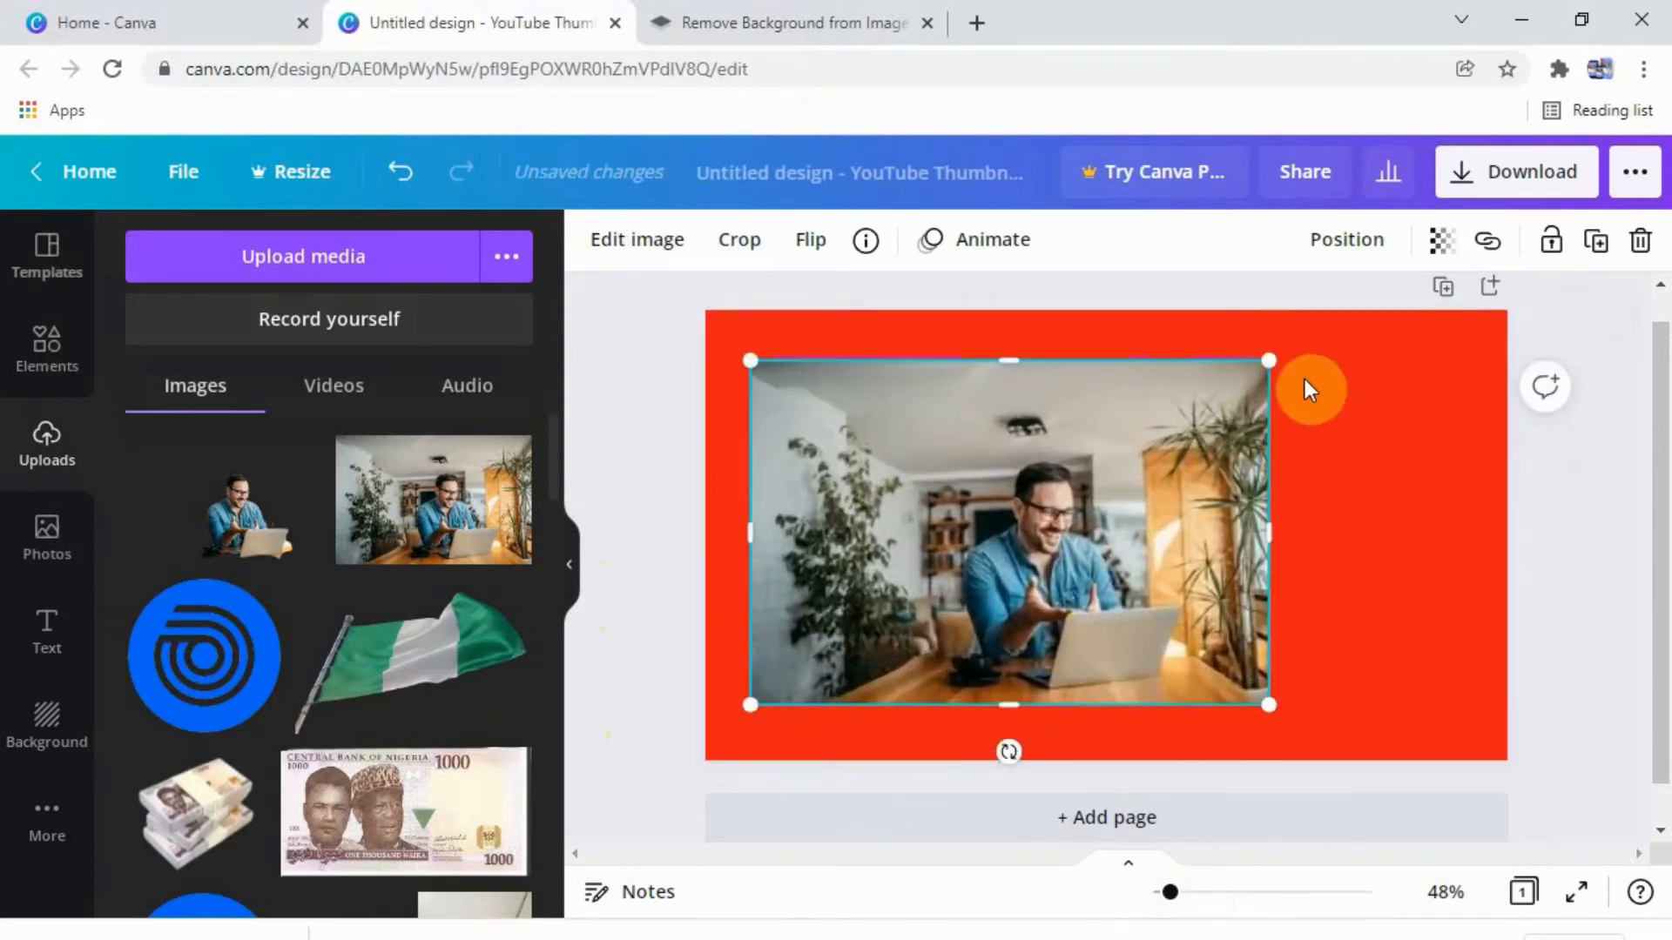
pyautogui.moveTo(1268, 358); pyautogui.dragTo(1110, 467)
pyautogui.click(994, 399)
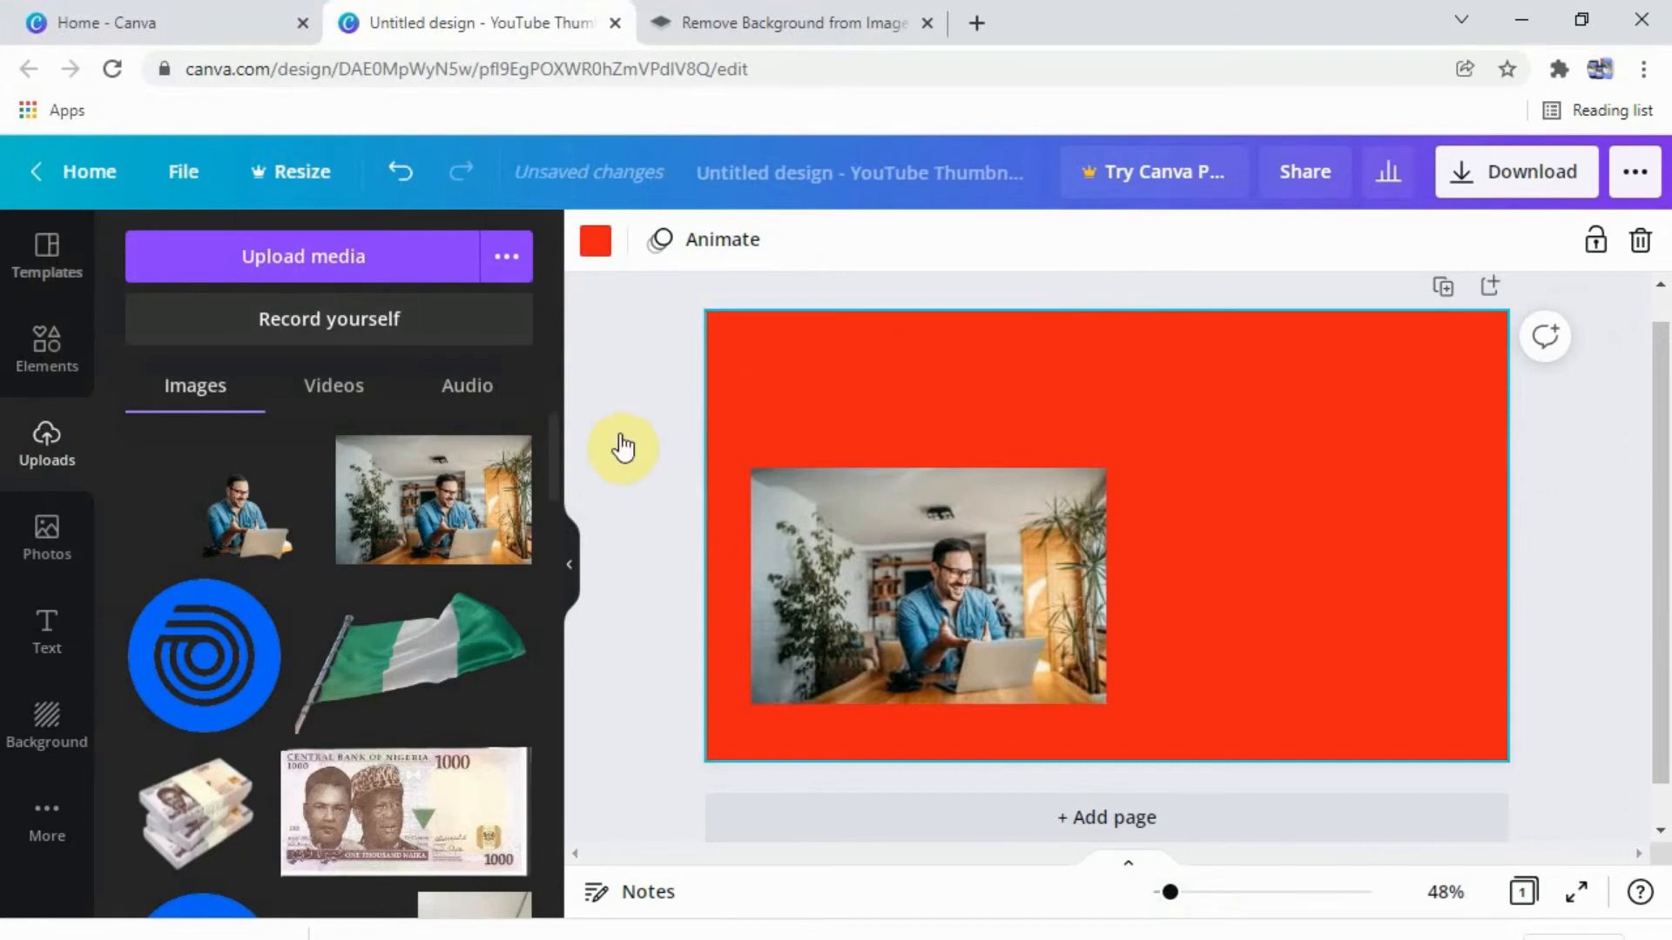
# - Add the background-free cutout of the man to the page and enlarge it to about half the page width beside the original photo
pyautogui.click(288, 512)
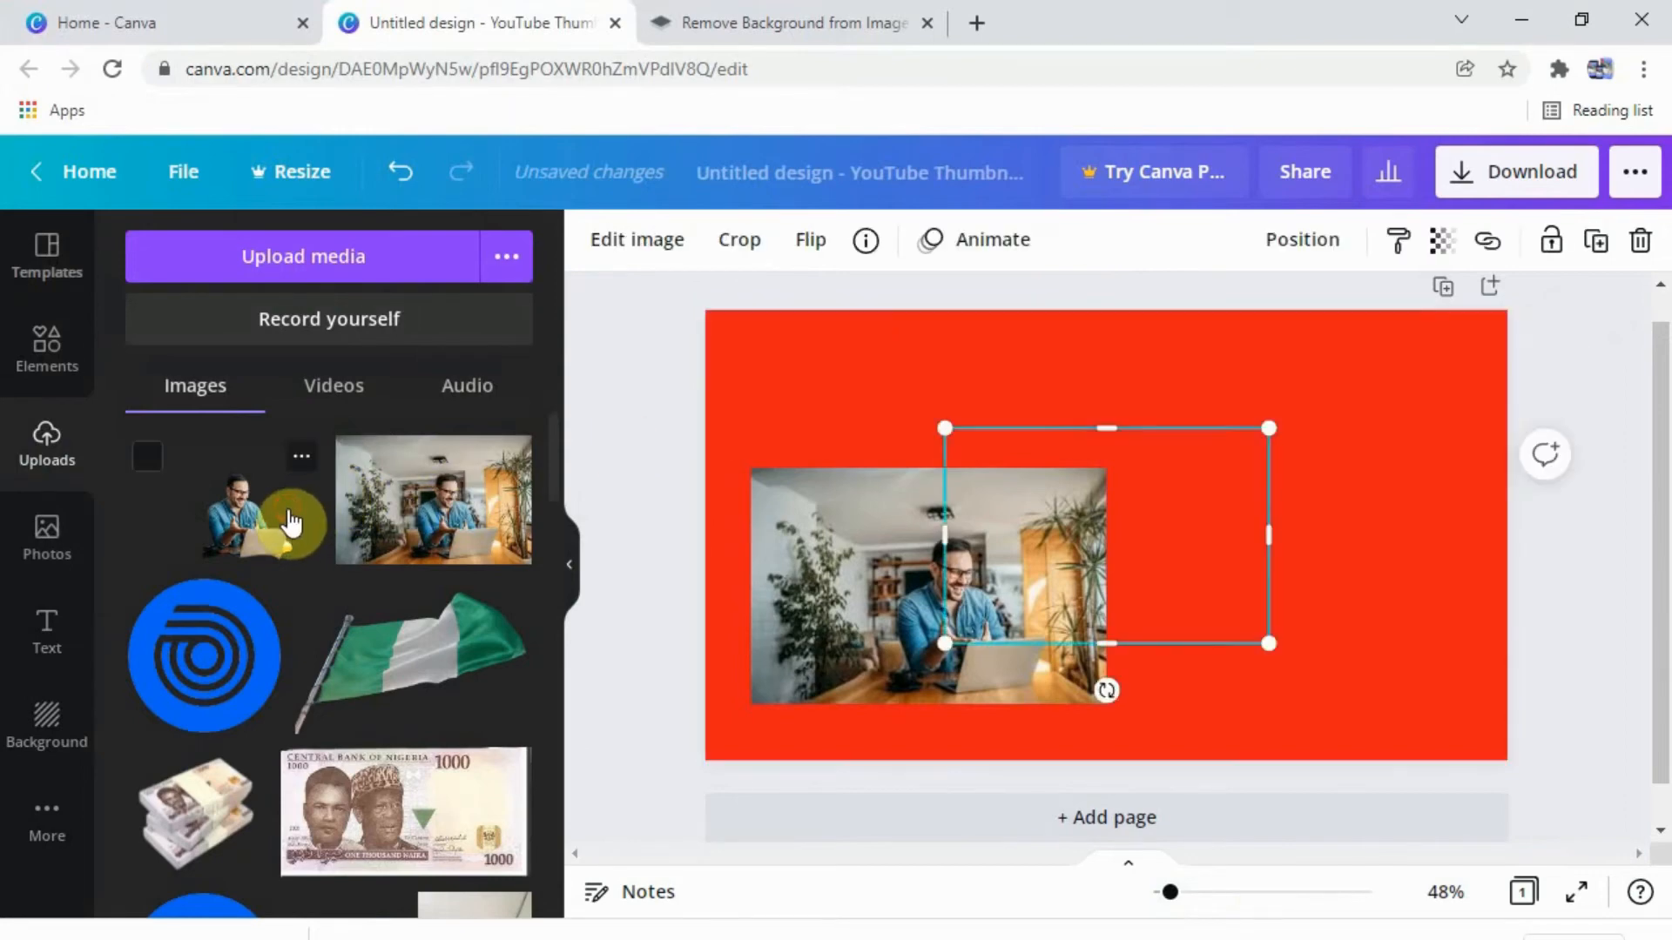
pyautogui.click(1270, 429)
pyautogui.moveTo(1275, 433); pyautogui.dragTo(1389, 345)
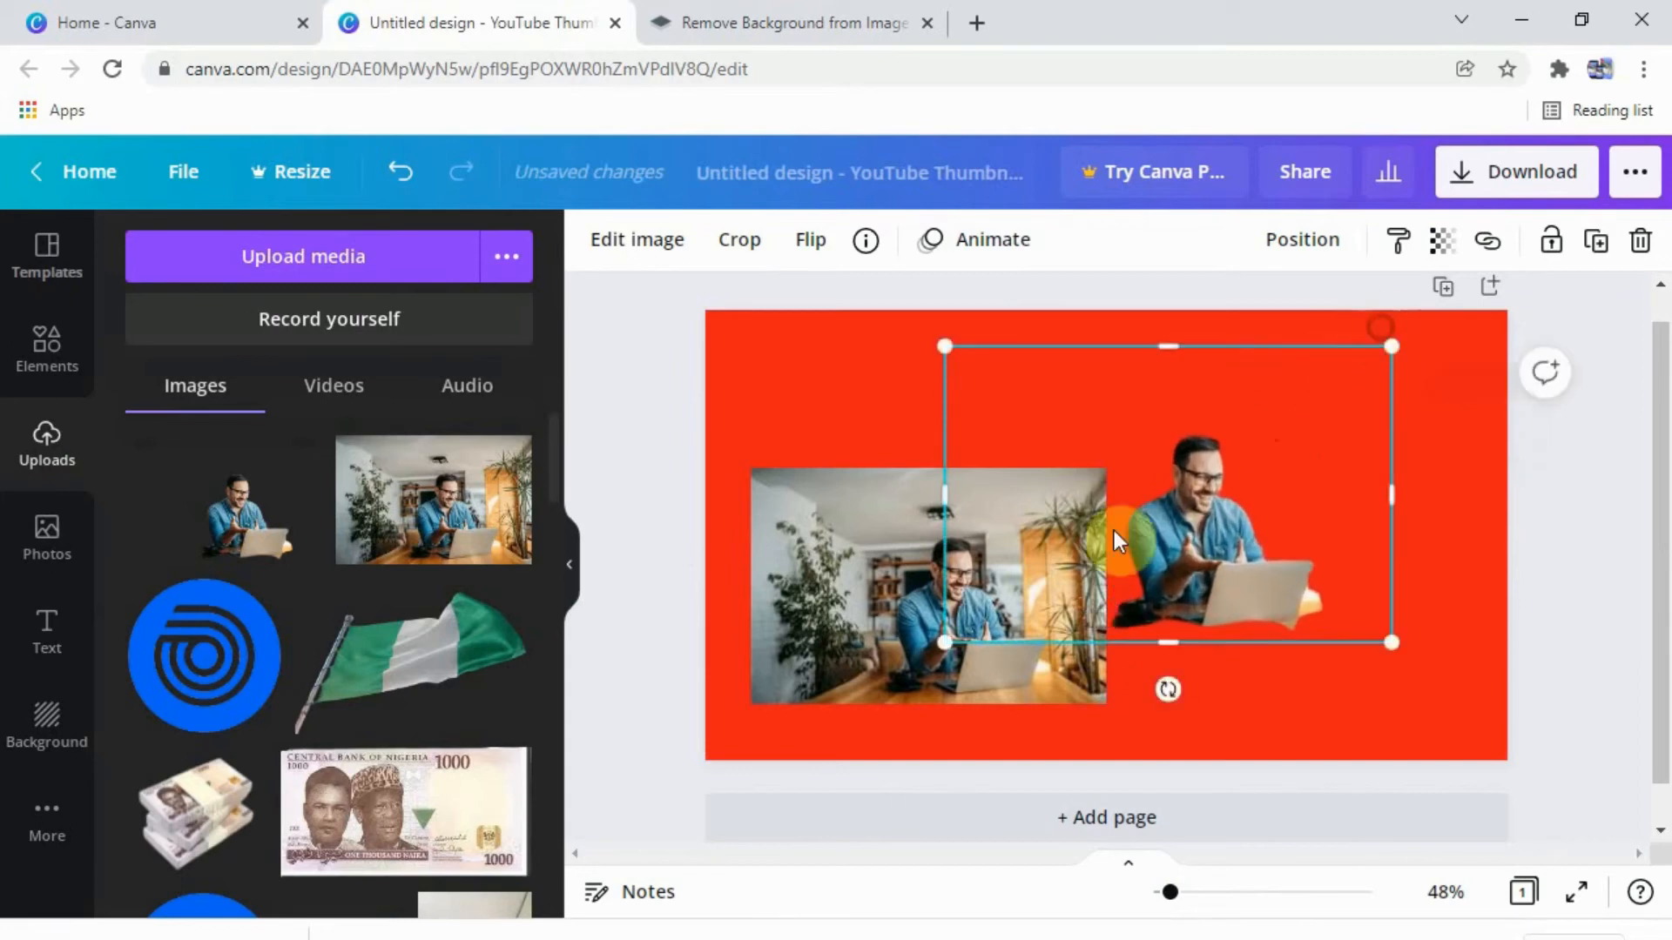
pyautogui.moveTo(945, 644); pyautogui.dragTo(1038, 719)
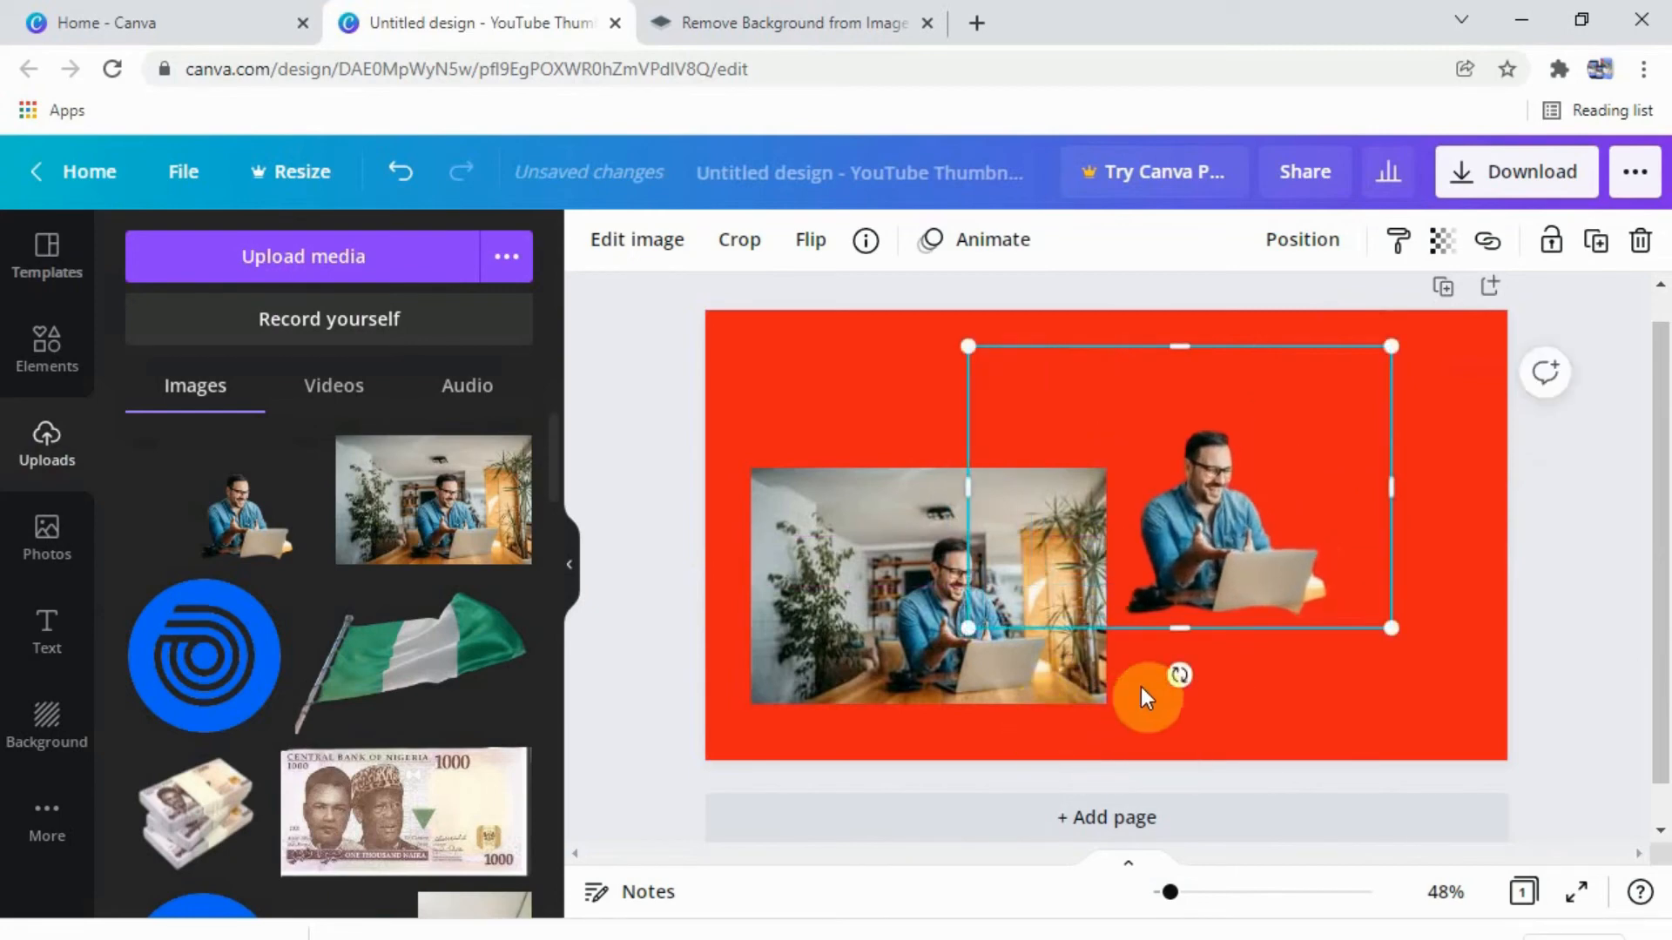
pyautogui.click(1465, 537)
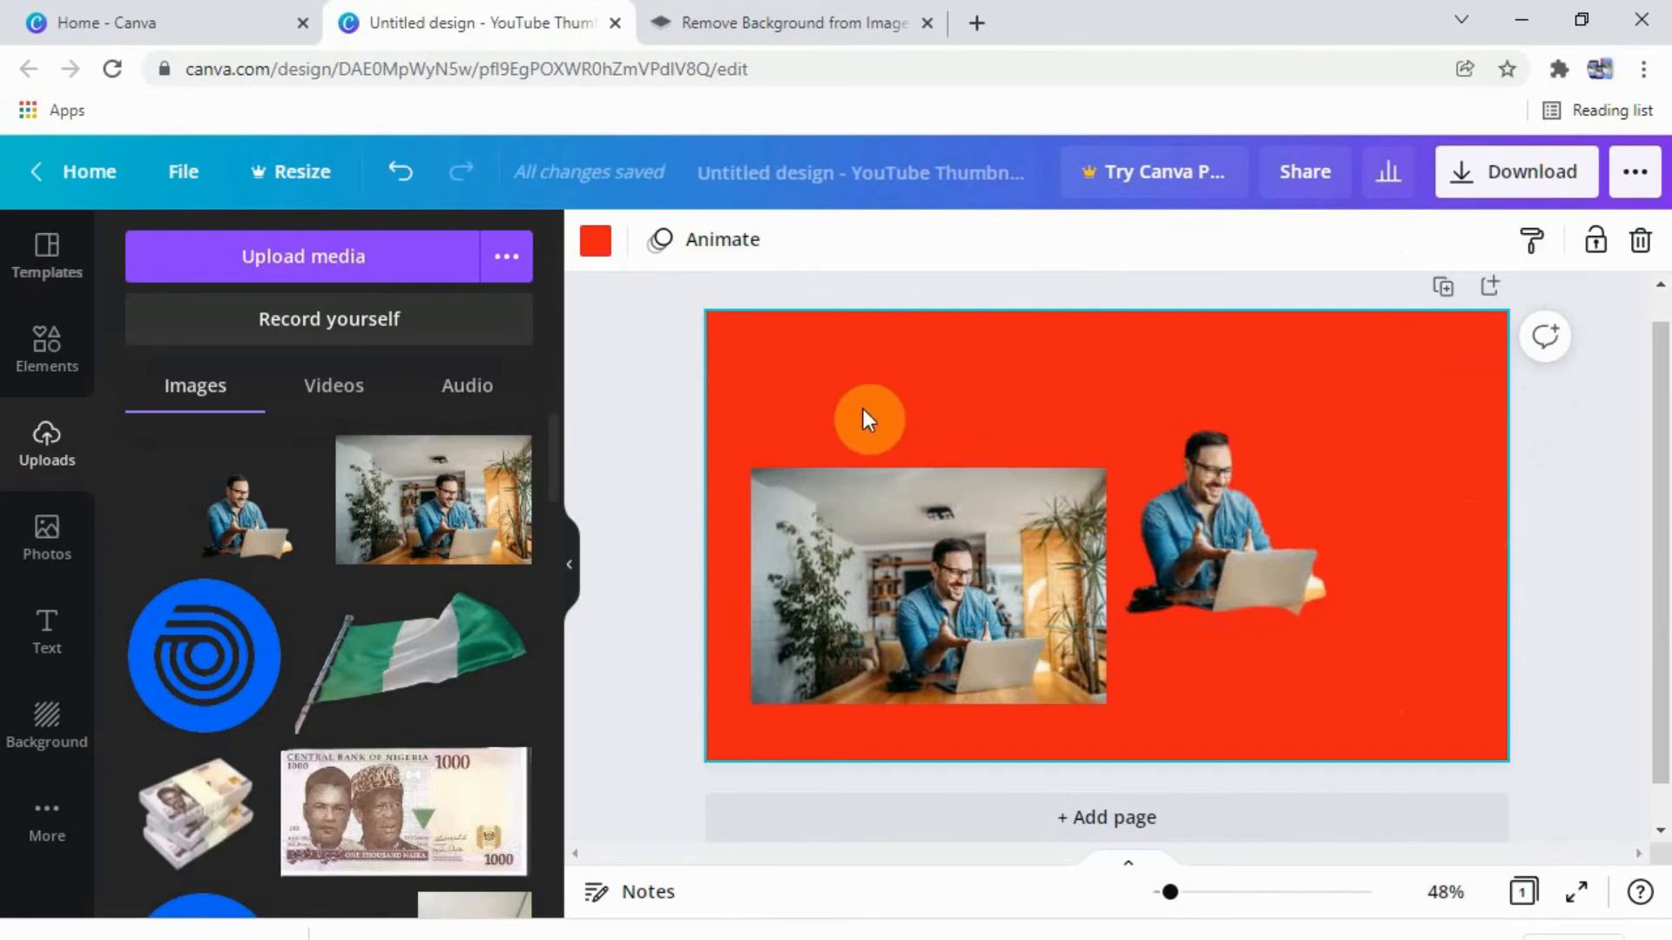
# - Delete the original photo with its background from the page
pyautogui.click(896, 565)
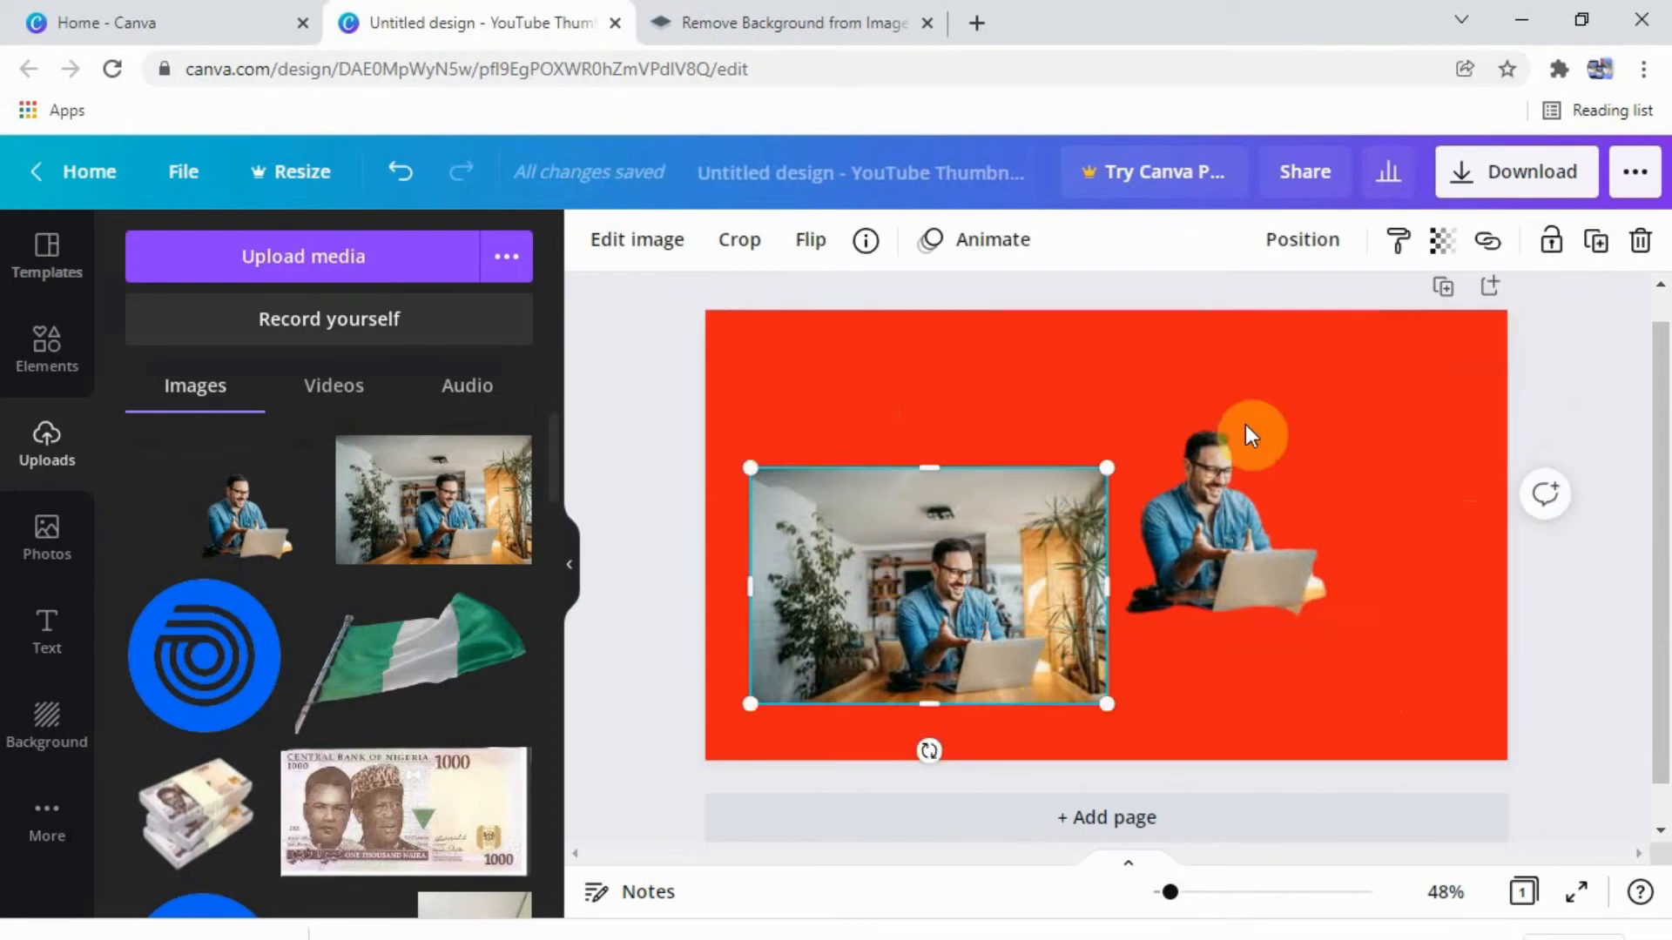
pyautogui.click(1640, 242)
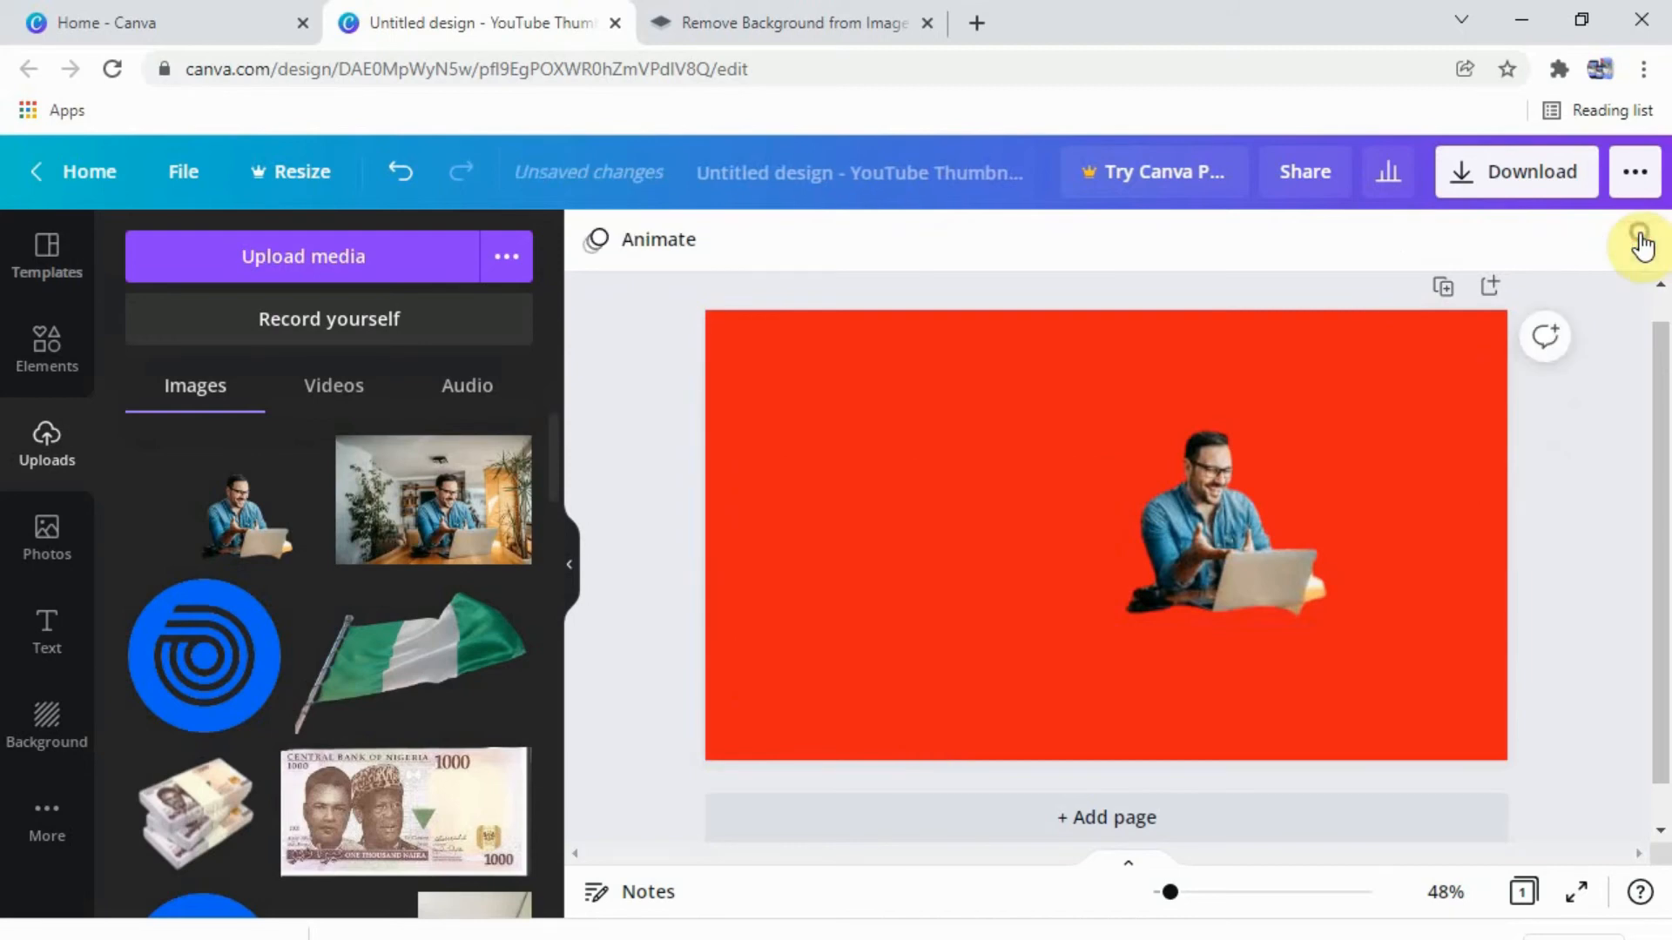
# - Enlarge the man's cutout toward the page's lower-right corner until its frame spans about two-thirds of the page width
pyautogui.click(1271, 492)
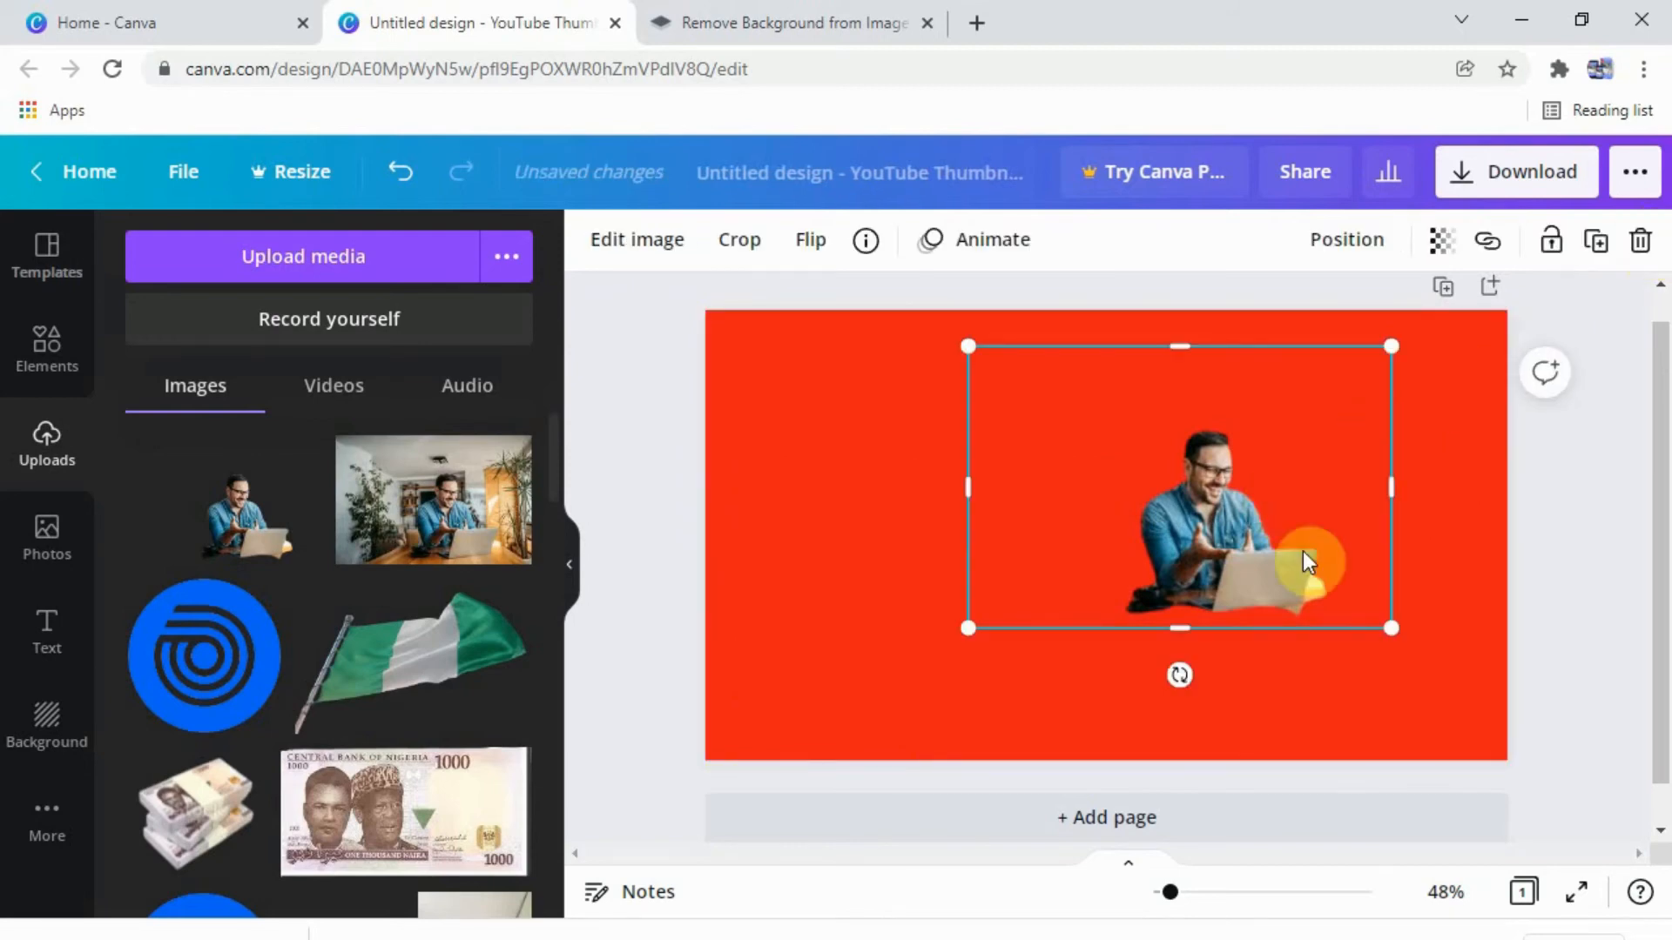
pyautogui.moveTo(1390, 627); pyautogui.dragTo(1485, 738)
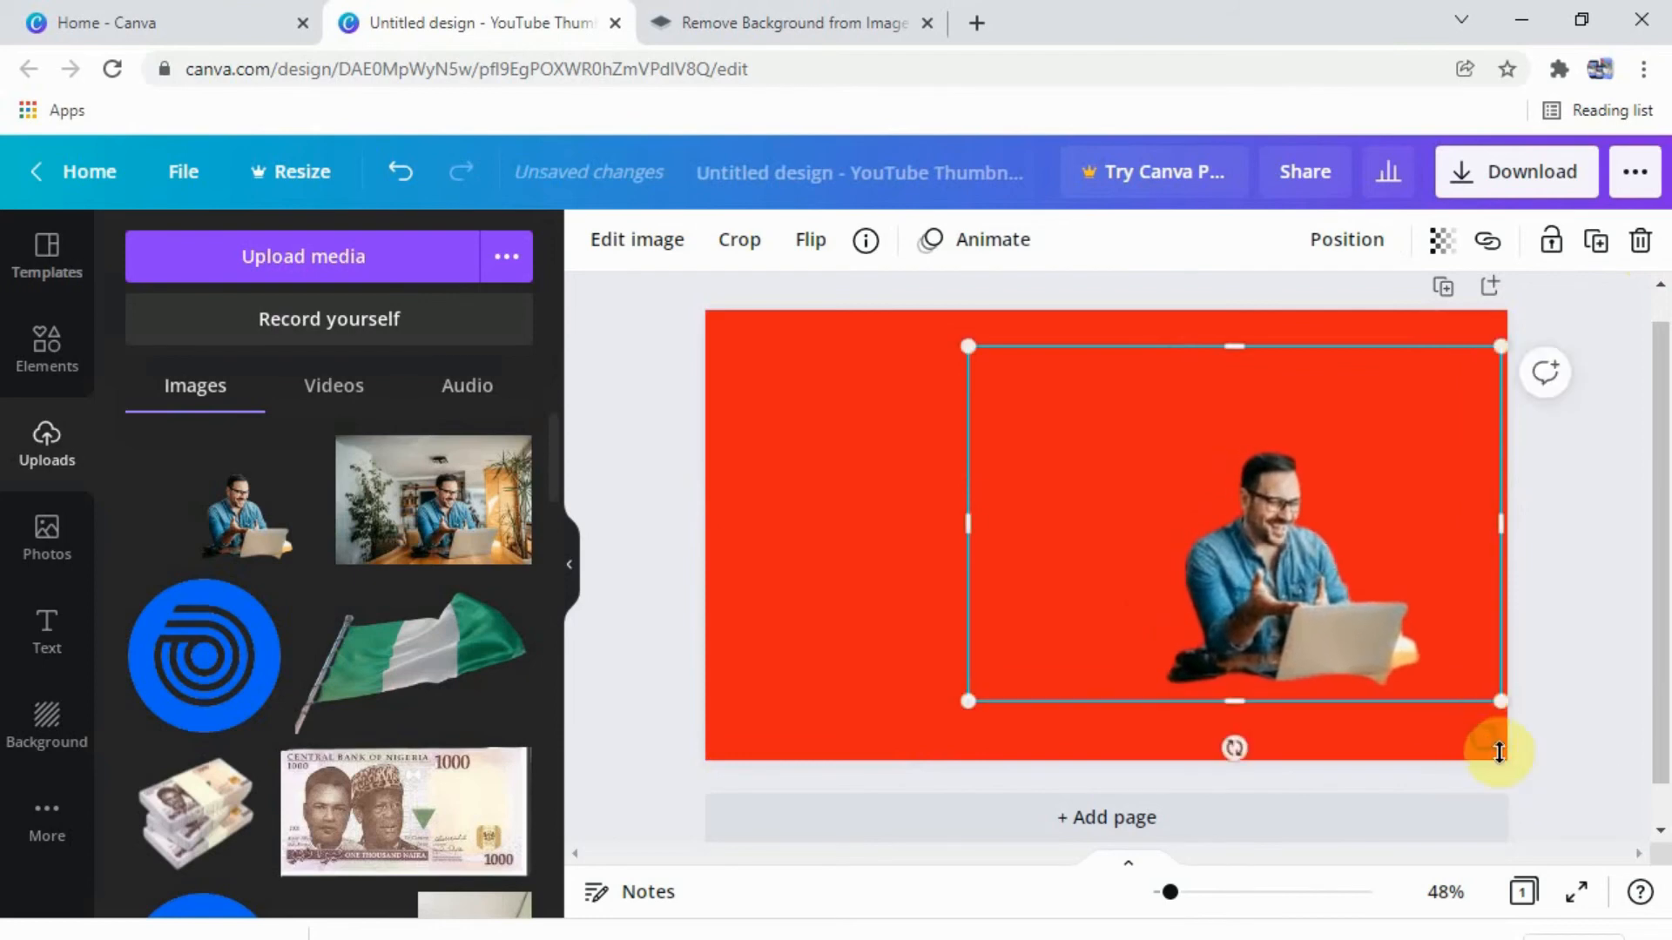
pyautogui.click(859, 617)
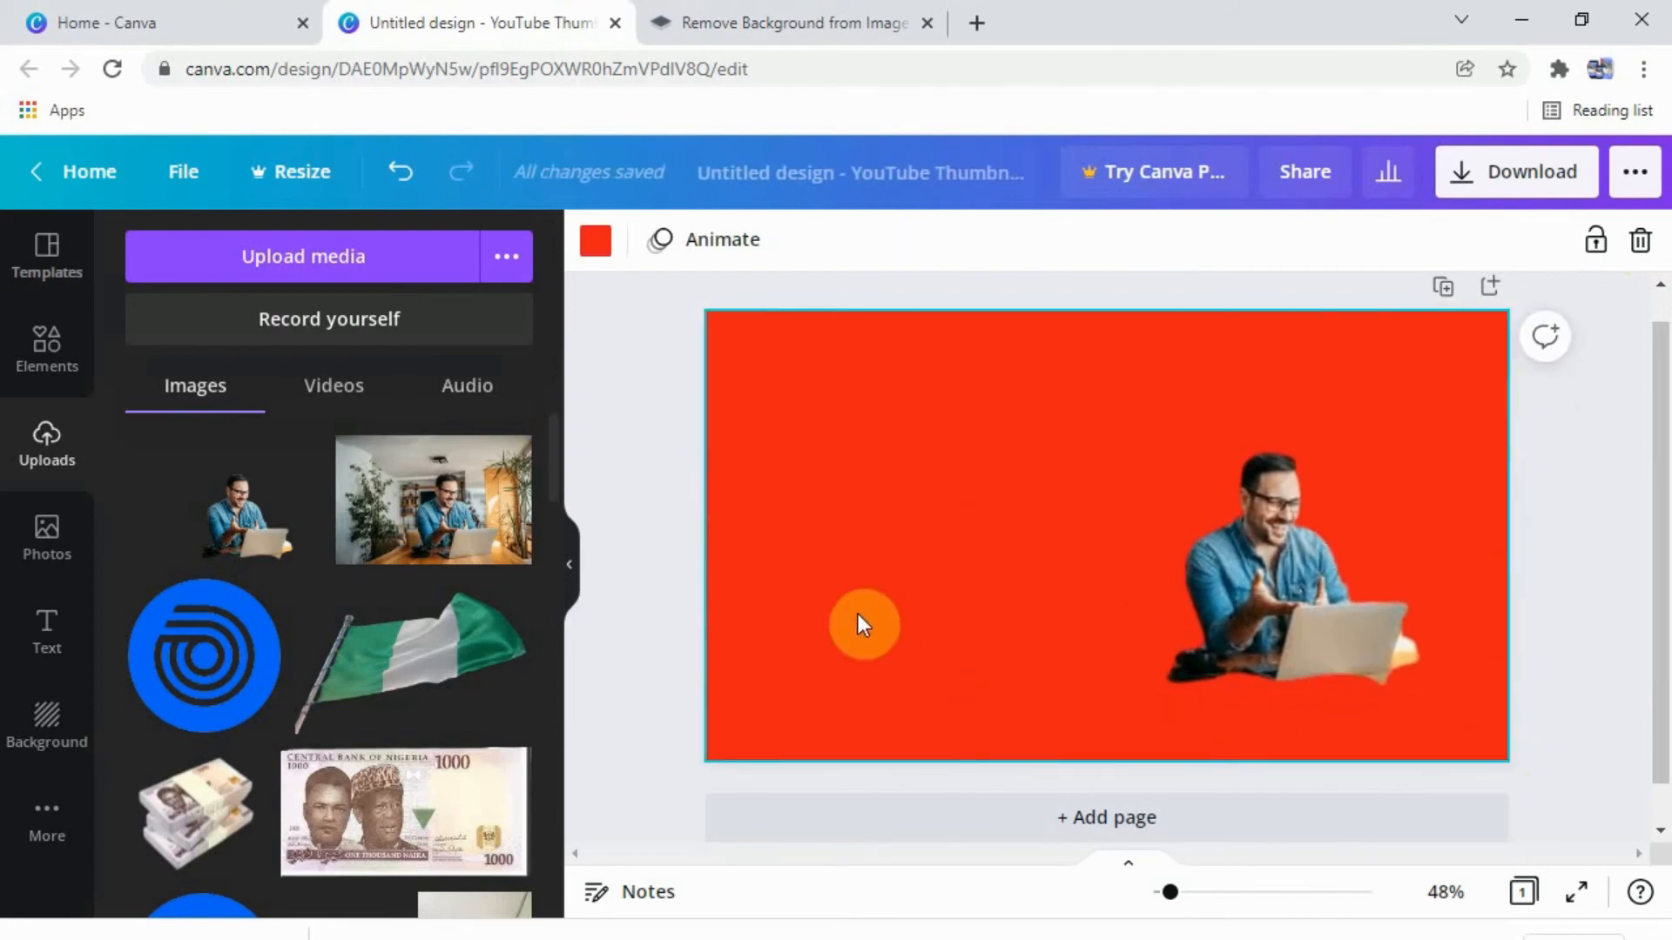